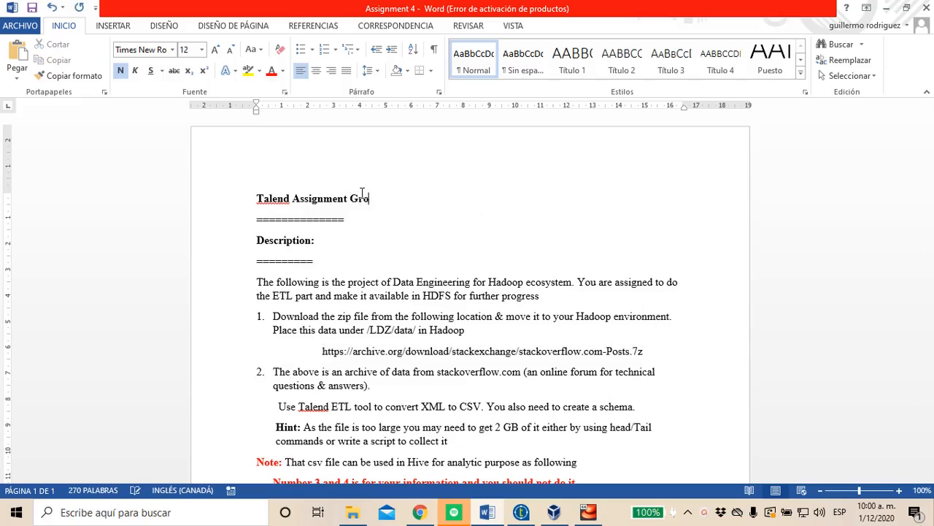
# Complete the document title as "Talend Assignment Group 1" and highlight the stackoverflow.com-Posts.7z download link under item 1
pyautogui.write('up 1')
pyautogui.scroll(-2, 422, 295)
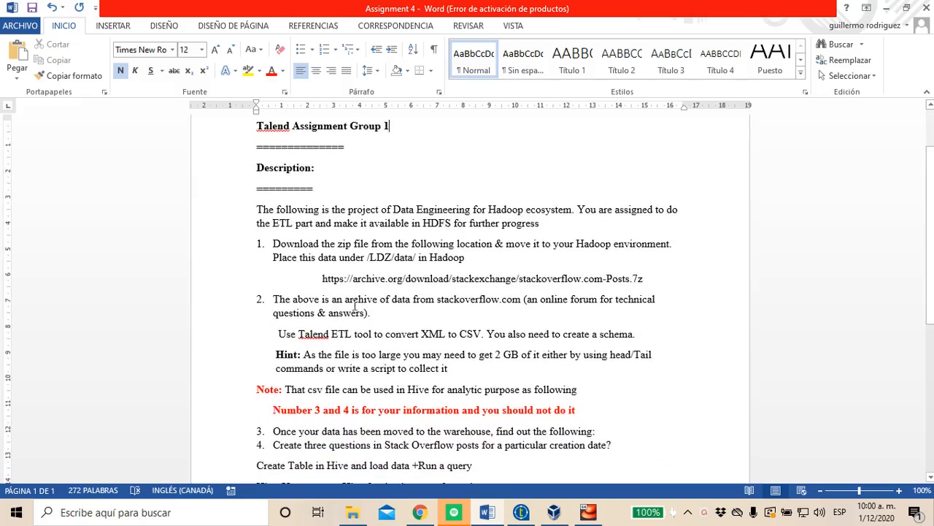
pyautogui.moveTo(317, 278); pyautogui.dragTo(645, 286)
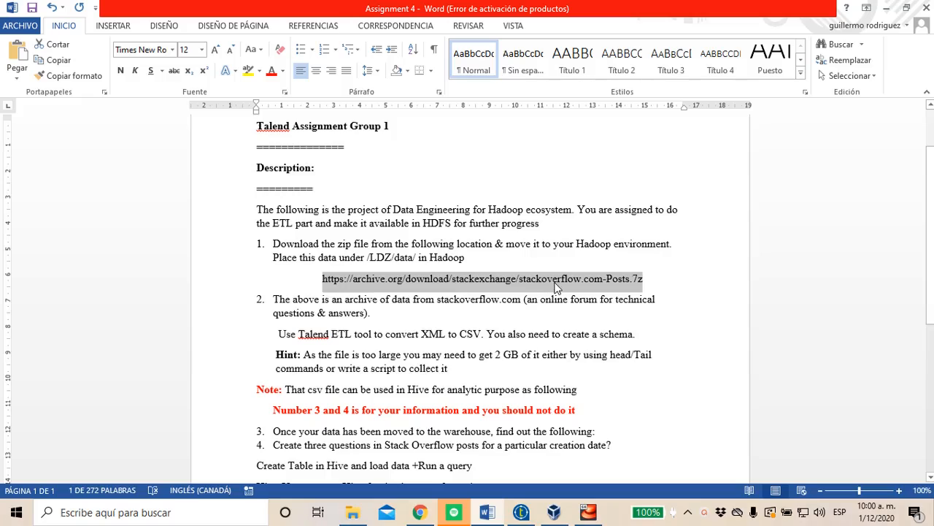
# Switch to the sandbox shell in Chrome, list the home directory with ls and highlight Posts.xml
pyautogui.hotkey('alt', 'Tab')
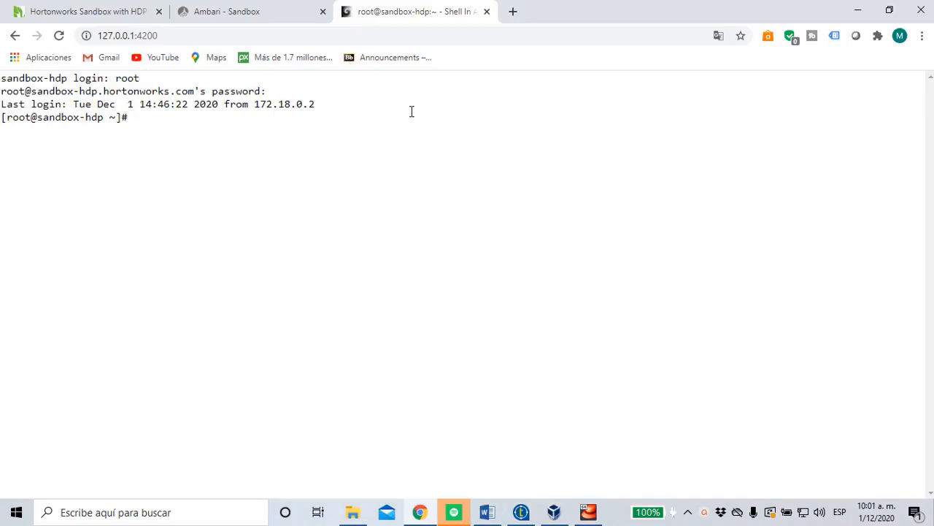
pyautogui.hotkey('ctrl', 'shift', 'Tab')
pyautogui.hotkey('ctrl', 'Tab')
pyautogui.press('Return')
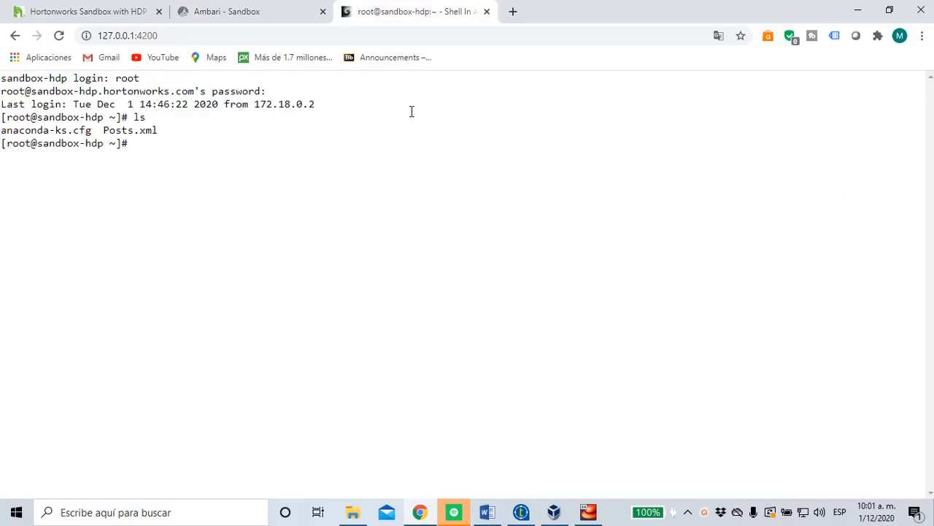
pyautogui.moveTo(104, 130); pyautogui.dragTo(160, 130)
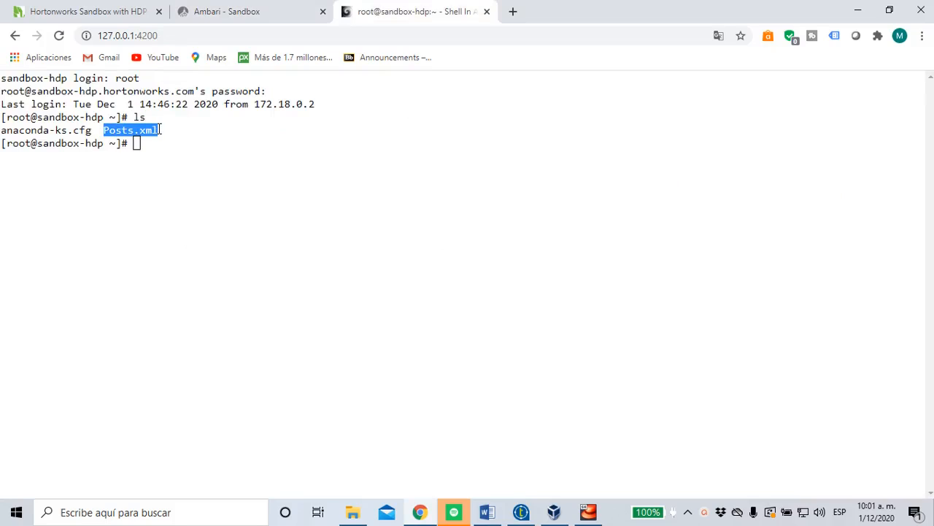
pyautogui.click(149, 144)
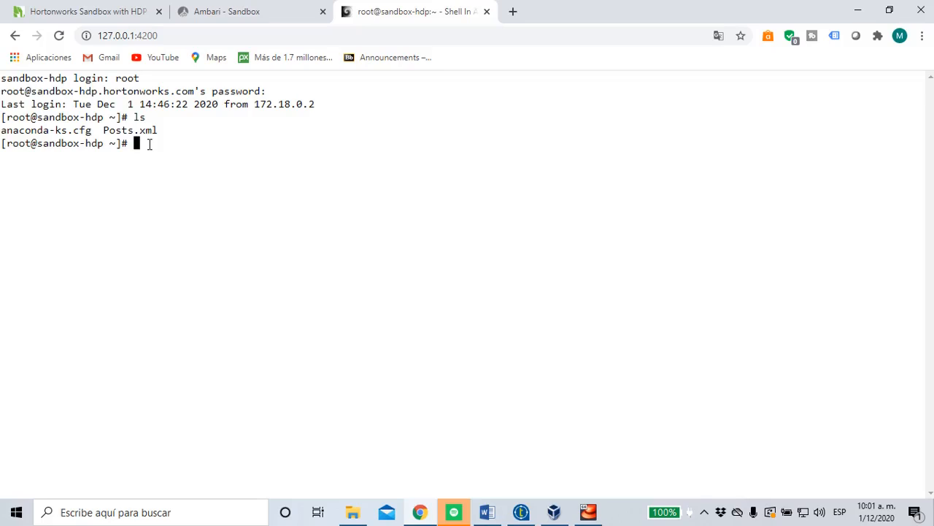
pyautogui.write('truncate')
pyautogui.write('size=100')
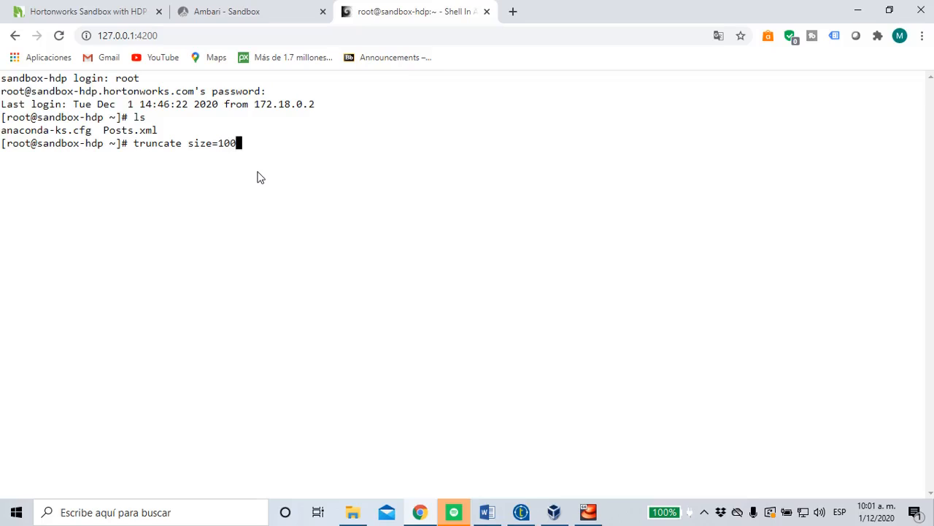
pyautogui.write('Kb')
pyautogui.hotkey('ctrl', 'u')
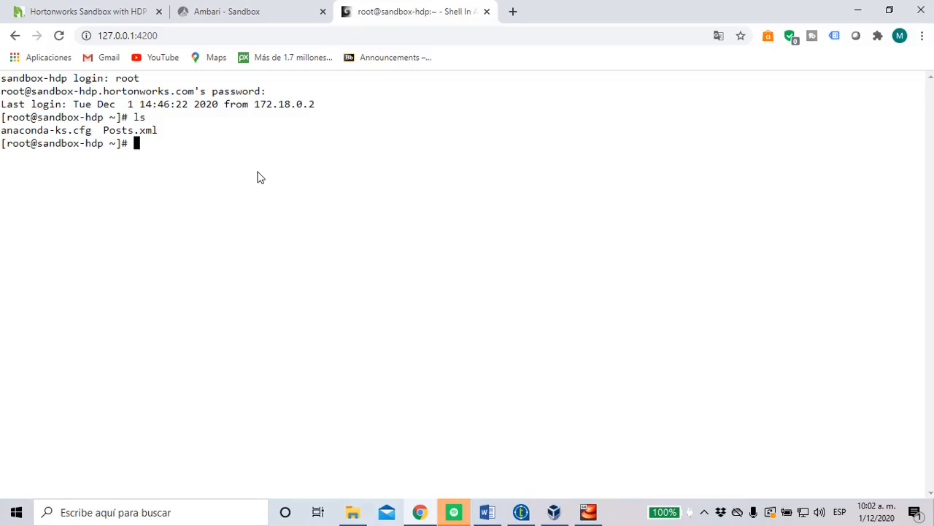
# List the home directory in long format with ls -l and highlight the size of Posts.xml
pyautogui.write('ls -l')
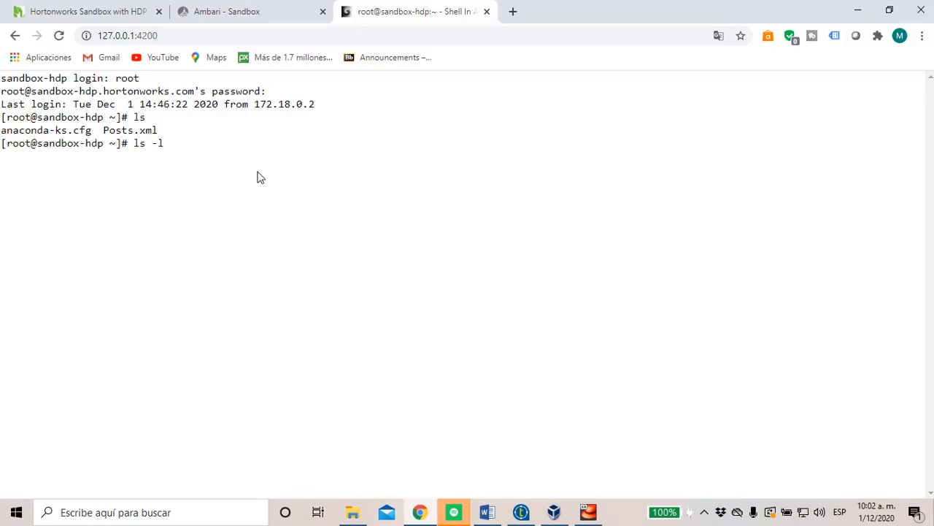
pyautogui.press('Return')
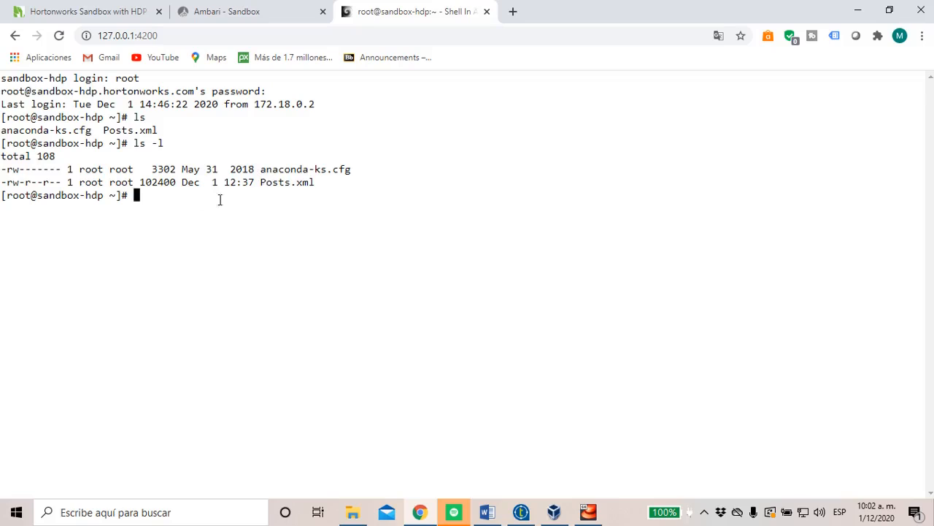
pyautogui.moveTo(170, 184); pyautogui.dragTo(145, 189)
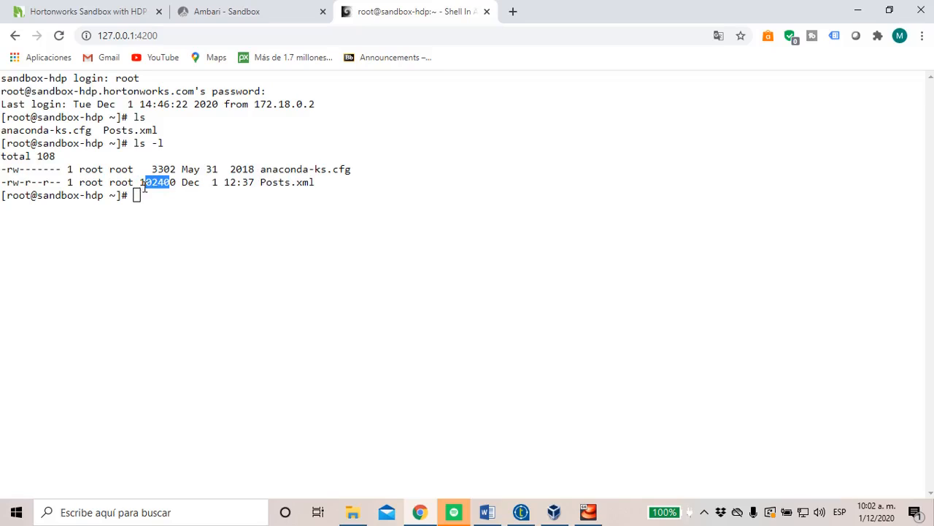
# List the HDFS directory with "hadoop fs -ls /LDZ/data", checking the path against the assignment document in Word
pyautogui.click(136, 198)
pyautogui.write('hadoop')
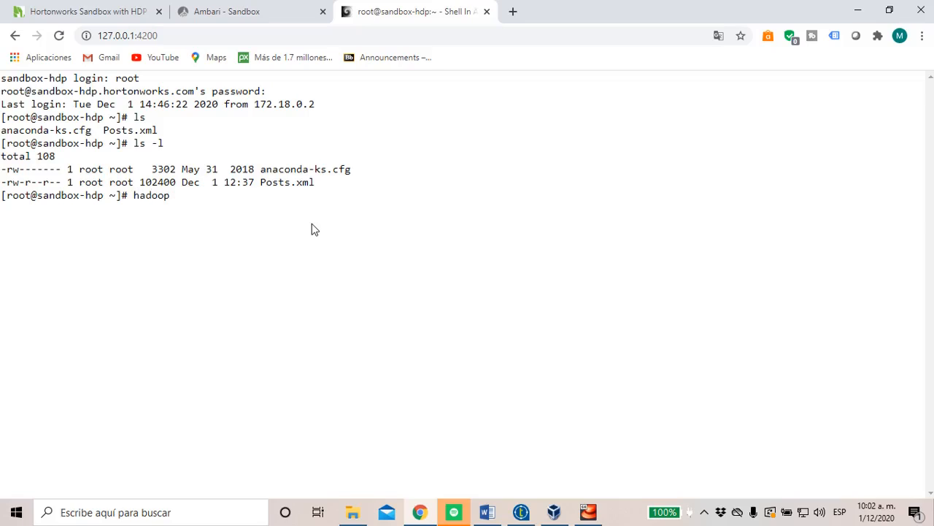
pyautogui.write(' fs -ls /LDZ/data')
pyautogui.click(487, 512)
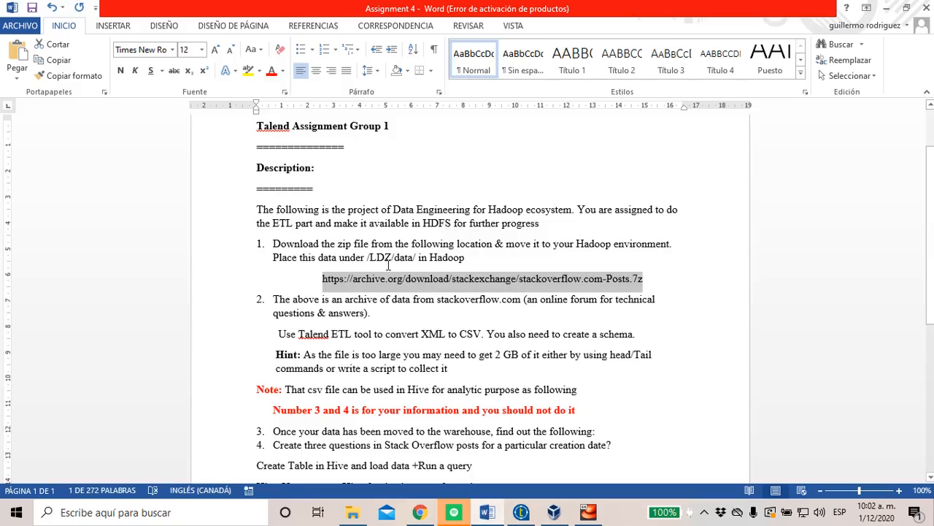
pyautogui.moveTo(369, 259); pyautogui.dragTo(467, 259)
pyautogui.hotkey('alt', 'Tab')
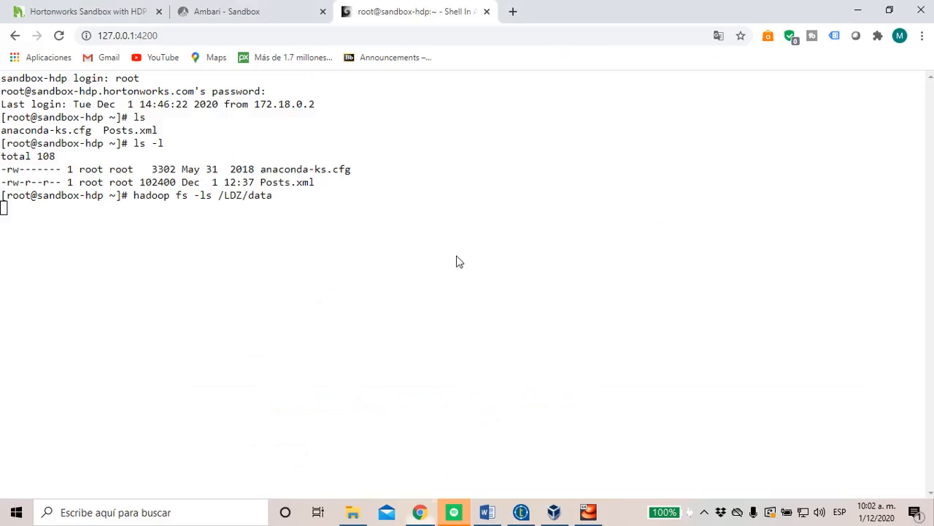
pyautogui.moveTo(220, 196); pyautogui.dragTo(318, 181)
pyautogui.click(172, 216)
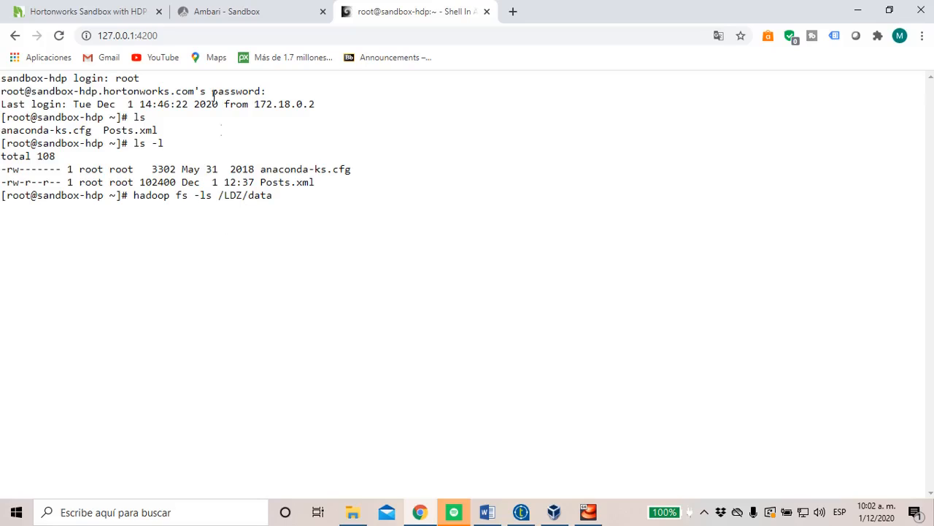
# Compare the Posts.xml entry under /LDZ/data in Ambari's Files View with its size and path in the shell listing
pyautogui.click(262, 6)
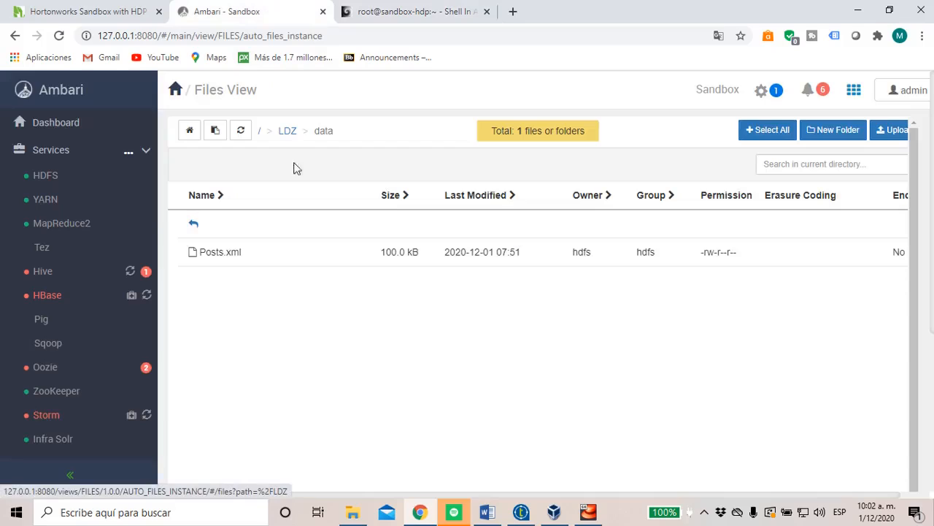
pyautogui.tripleClick(285, 135)
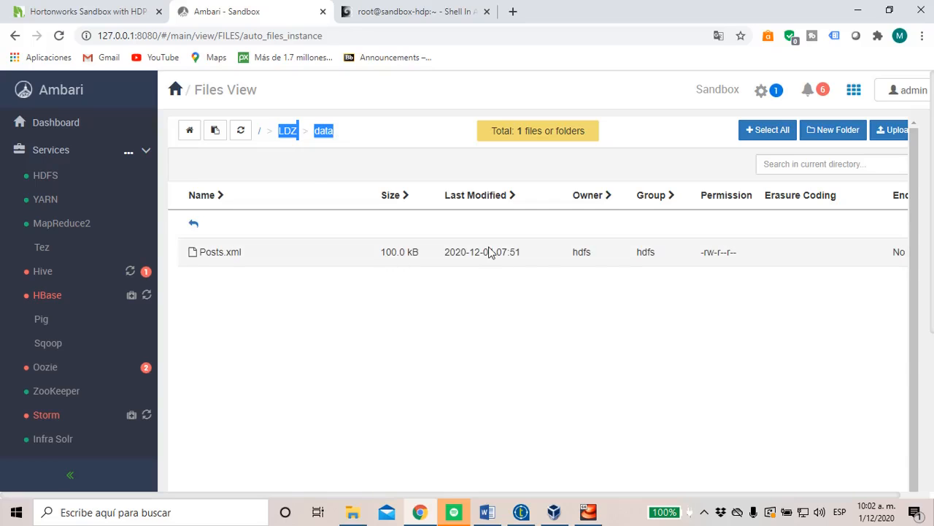
pyautogui.click(411, 9)
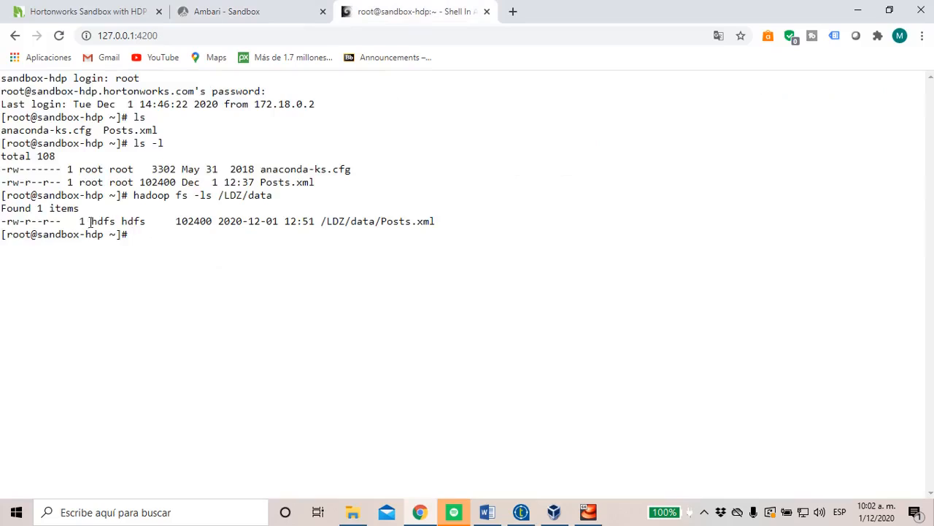
pyautogui.moveTo(178, 220); pyautogui.dragTo(214, 221)
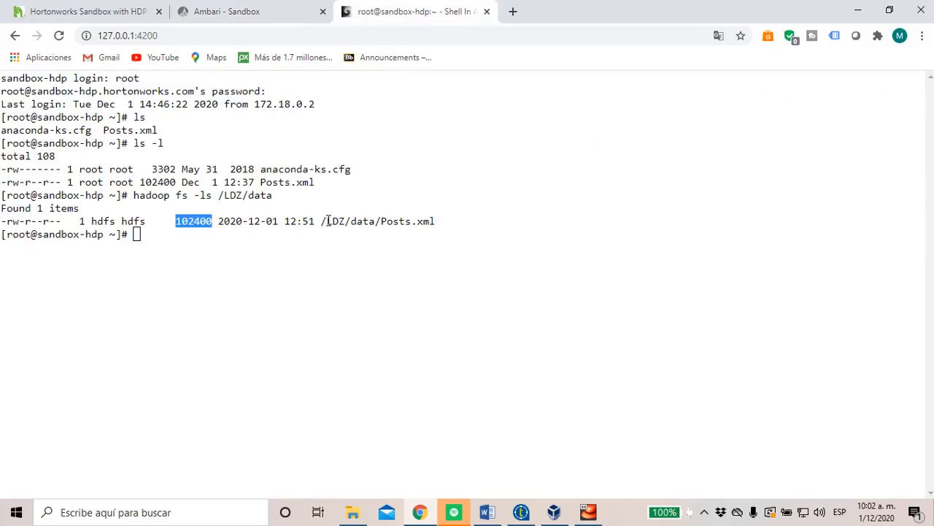
pyautogui.moveTo(327, 221); pyautogui.dragTo(441, 225)
pyautogui.click(284, 19)
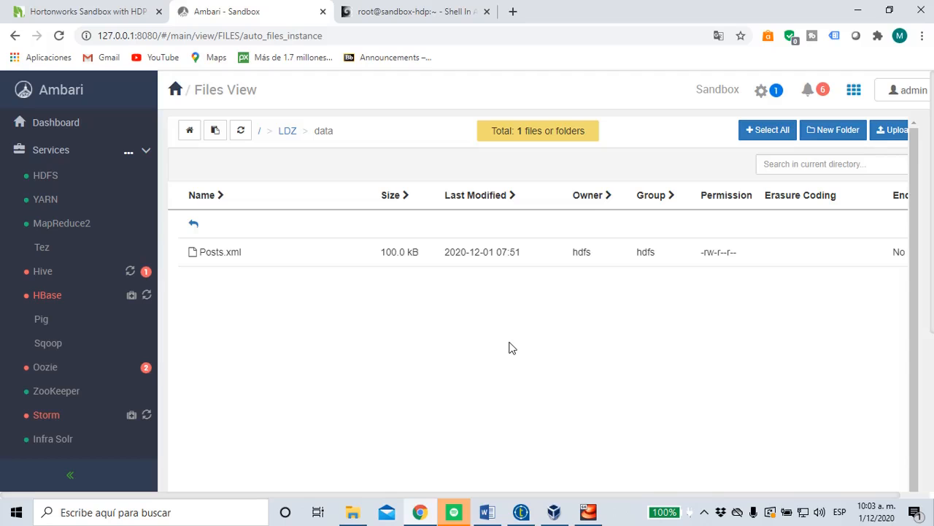
# Switch to Talend Open Studio and open the connection parameters of the HadoopCluster 0.1 connection in the repository
pyautogui.hotkey('alt', 'Tab')
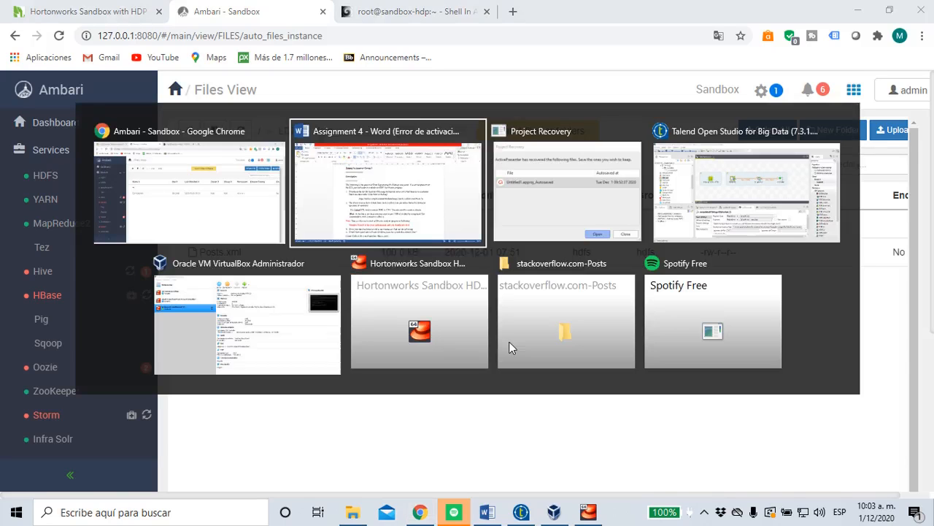
pyautogui.press('Tab')
pyautogui.press('Tab')
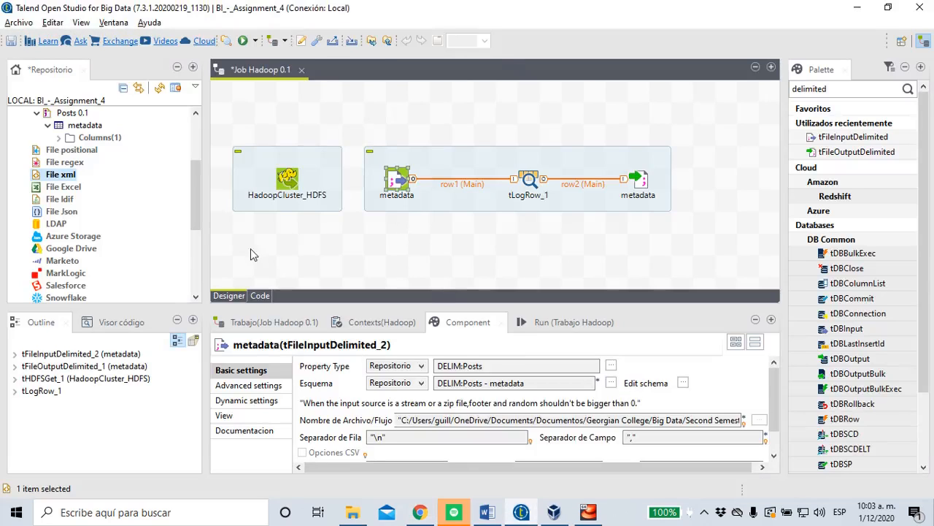
pyautogui.click(324, 175)
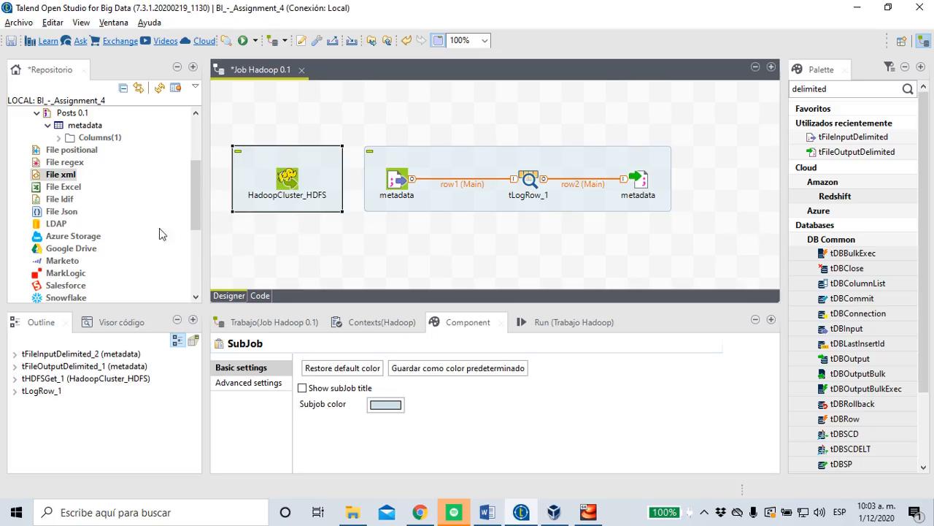
pyautogui.click(194, 214)
pyautogui.moveTo(199, 225); pyautogui.dragTo(198, 267)
pyautogui.click(91, 272)
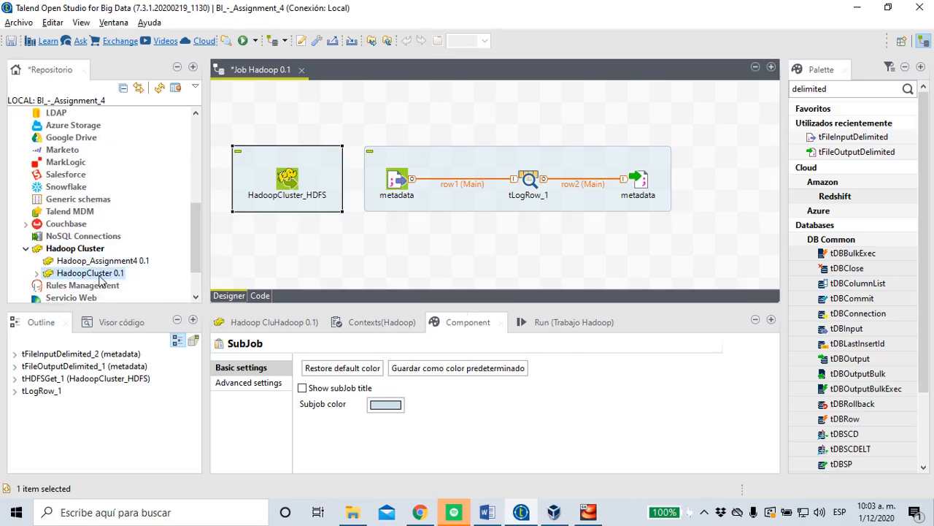
pyautogui.rightClick(97, 275)
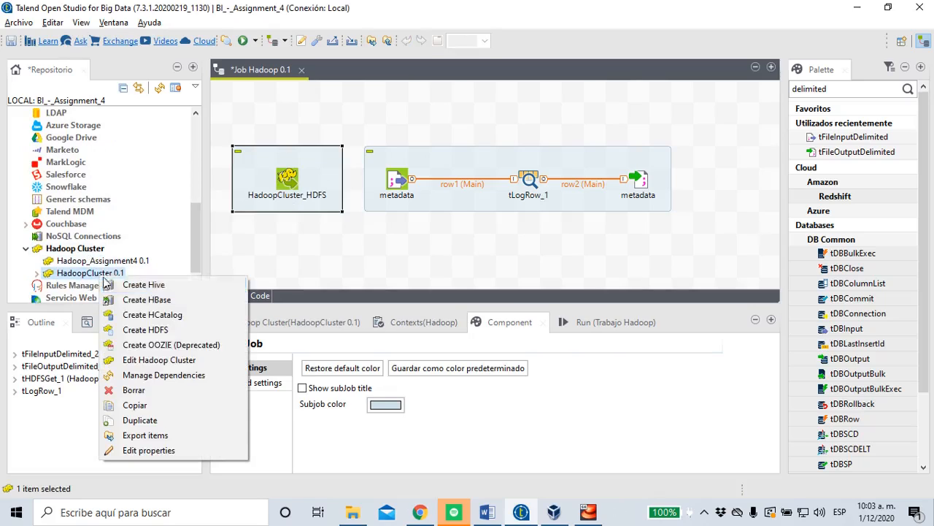
pyautogui.click(173, 365)
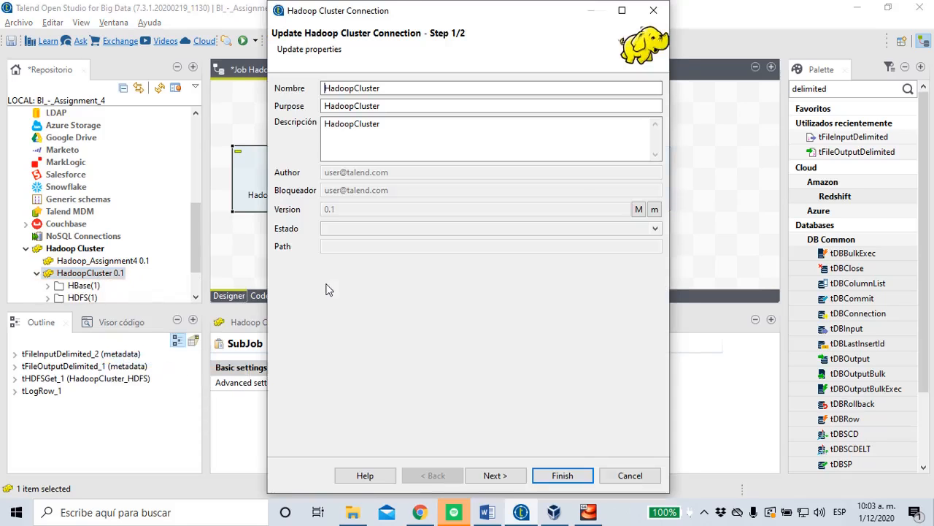
pyautogui.click(518, 476)
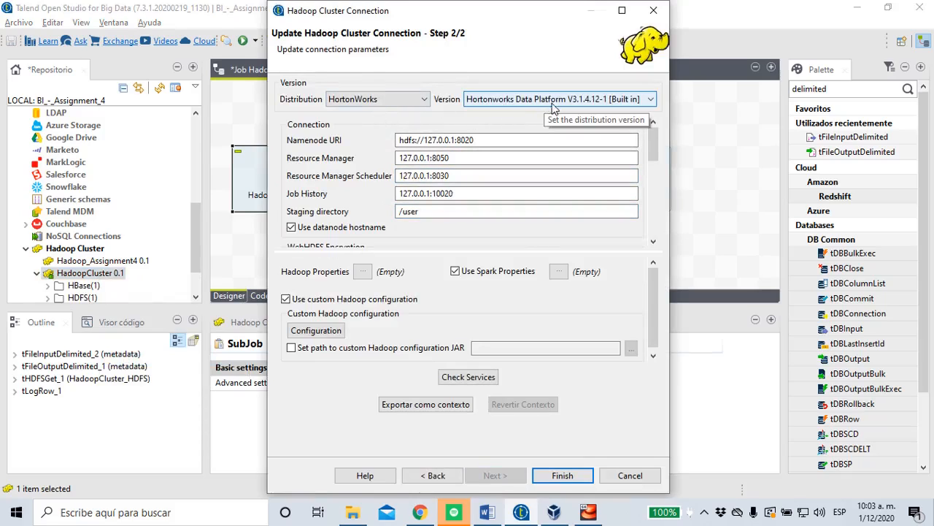
# Check the Hadoop services of the cluster connection and close its settings without saving
pyautogui.click(484, 379)
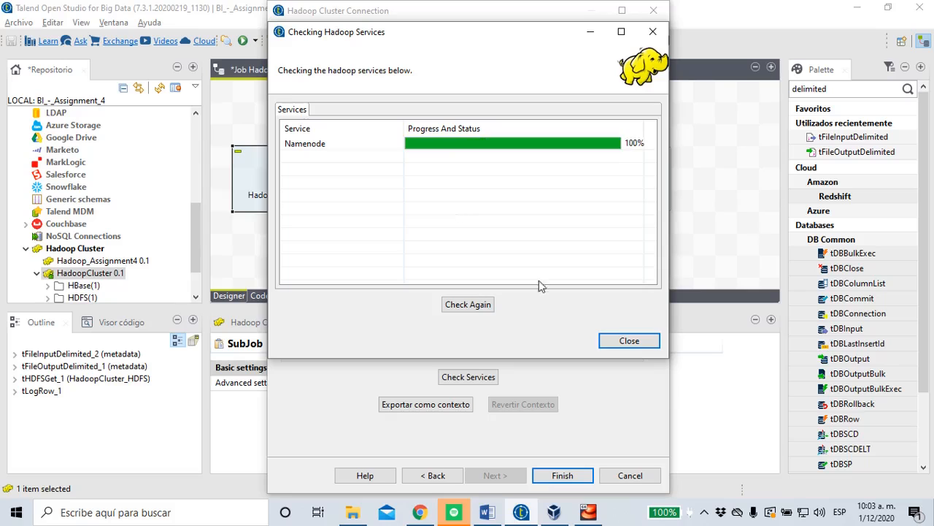
pyautogui.click(628, 340)
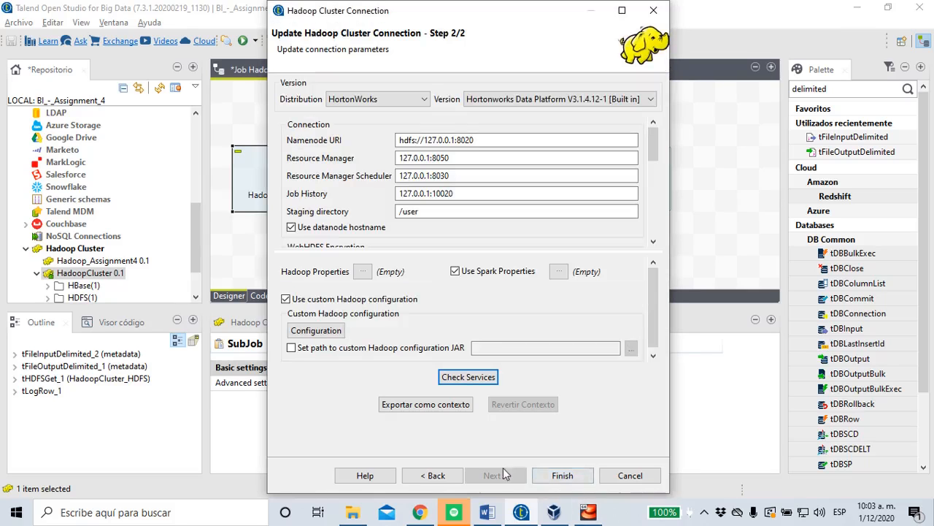
pyautogui.click(620, 475)
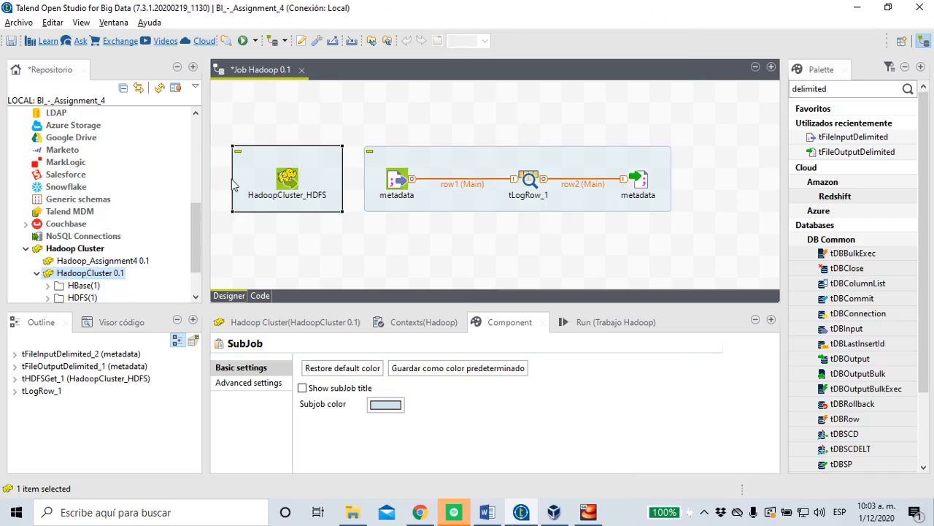
# Examine the basic settings of the HadoopCluster_HDFS component, including its NameNode URI, HDFS directory and file mask
pyautogui.click(301, 191)
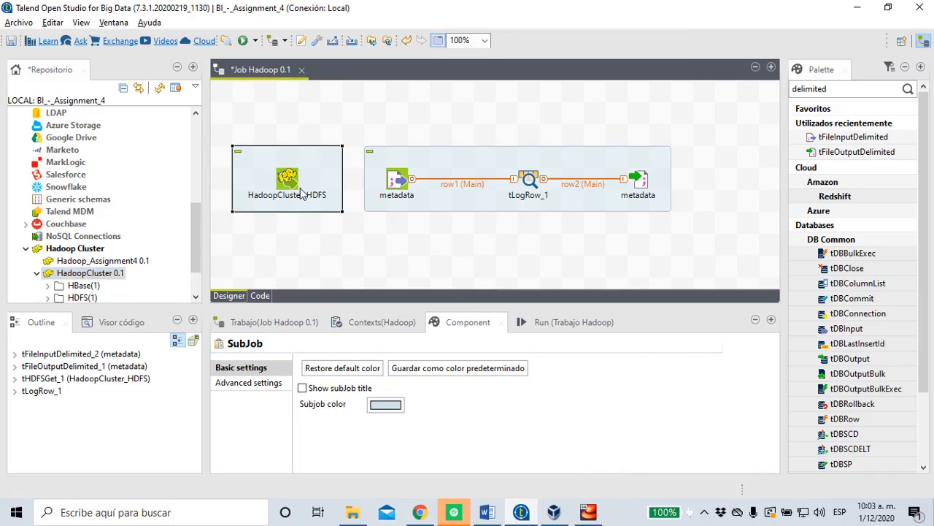
pyautogui.click(289, 183)
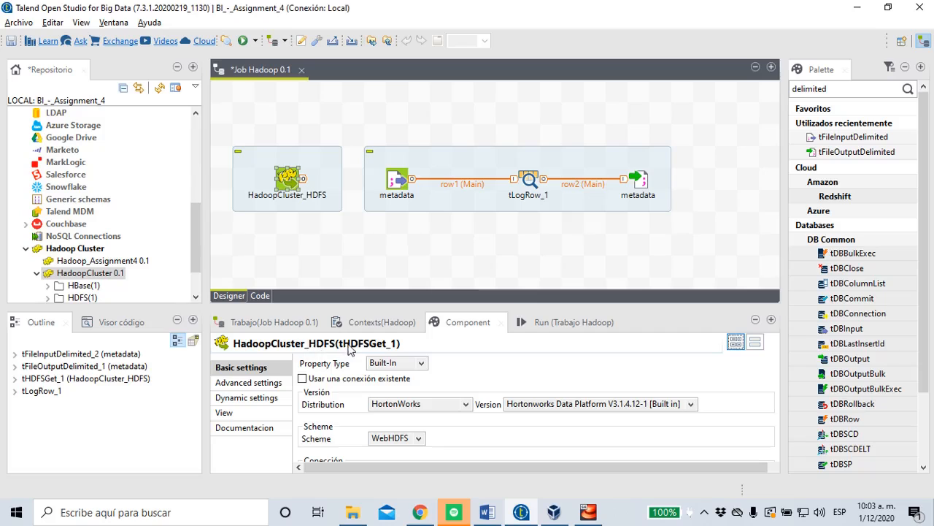
pyautogui.scroll(-3, 540, 404)
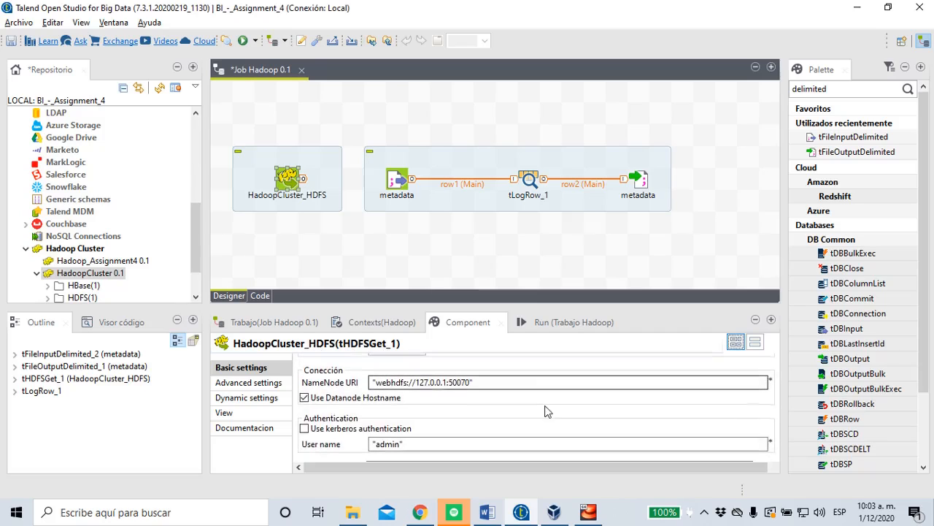
pyautogui.scroll(-3, 446, 413)
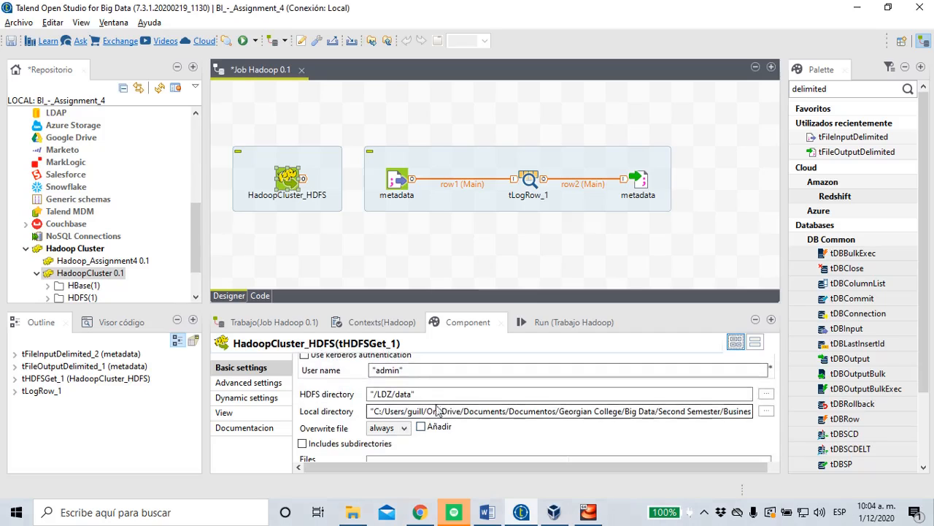
pyautogui.click(416, 394)
pyautogui.moveTo(415, 395); pyautogui.dragTo(370, 394)
pyautogui.scroll(-3, 370, 394)
pyautogui.click(397, 385)
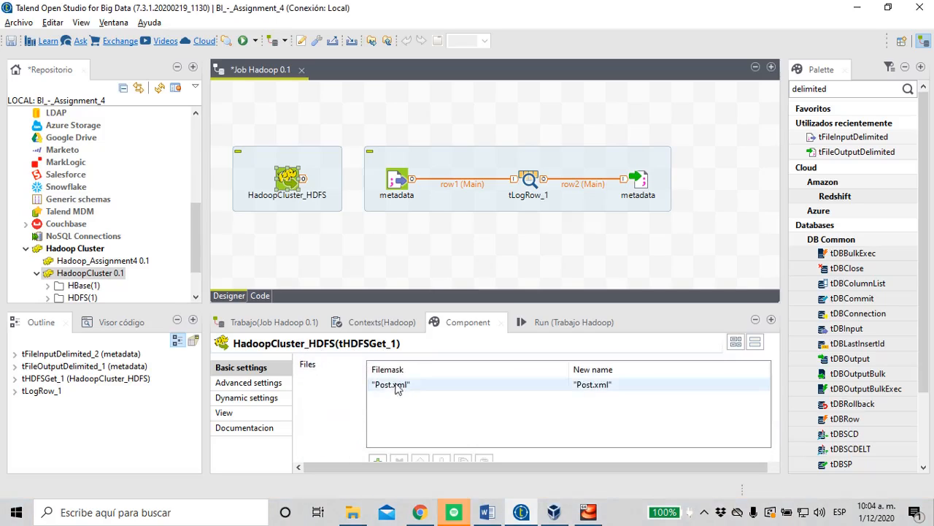
pyautogui.click(382, 385)
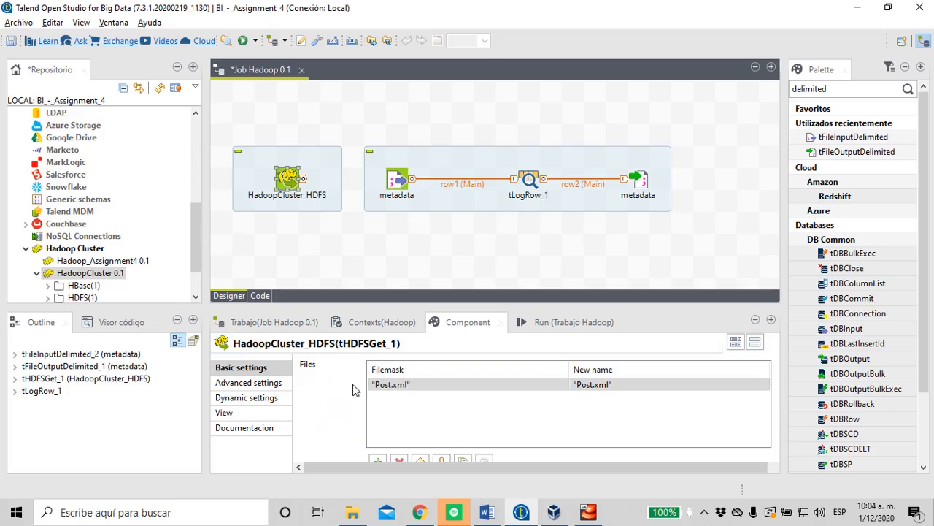
# Examine the full local directory path and the file mask in the HadoopCluster_HDFS component's basic settings
pyautogui.scroll(3, 364, 387)
pyautogui.click(686, 400)
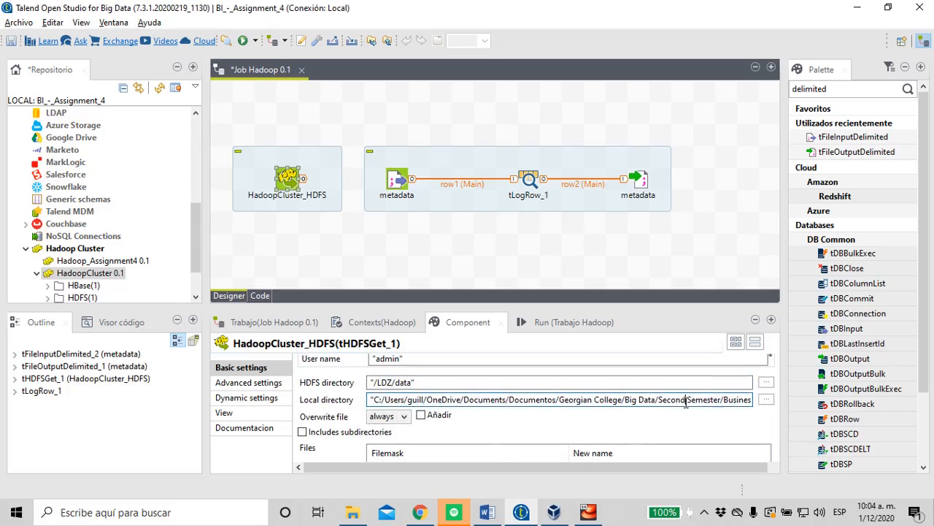
pyautogui.press('End')
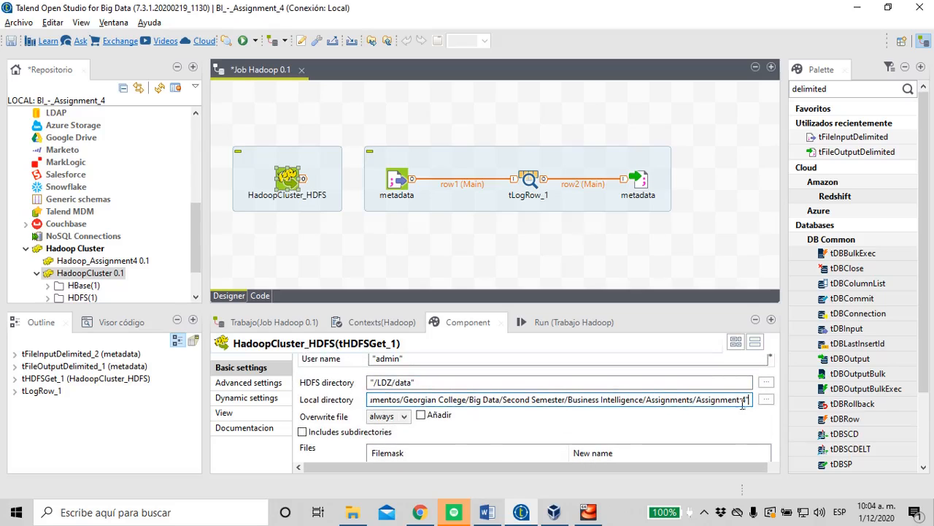
pyautogui.moveTo(744, 401); pyautogui.dragTo(702, 406)
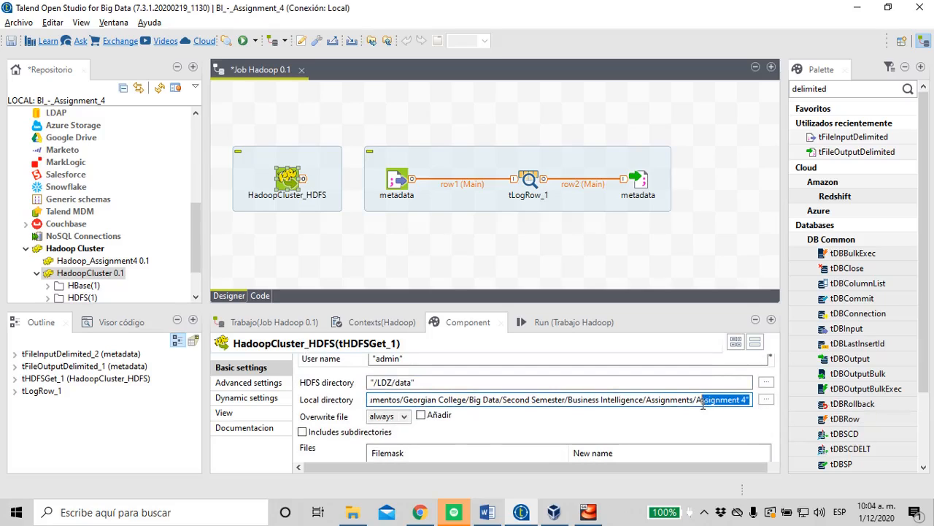
pyautogui.moveTo(601, 400); pyautogui.dragTo(532, 400)
pyautogui.click(646, 424)
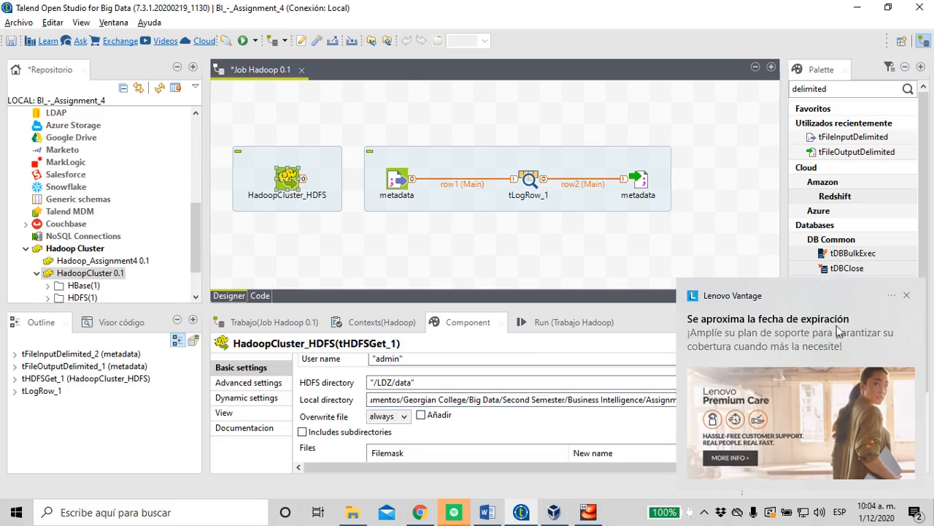
pyautogui.click(908, 296)
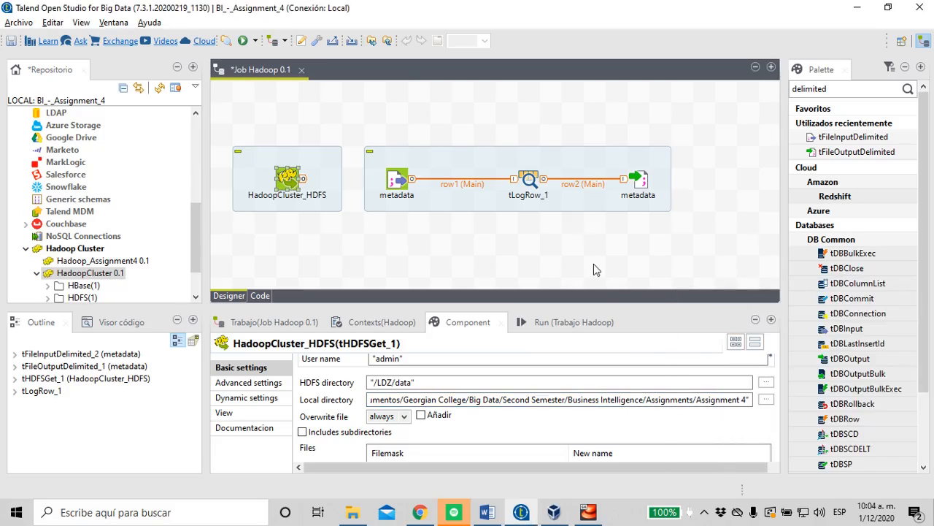
pyautogui.scroll(-2, 532, 402)
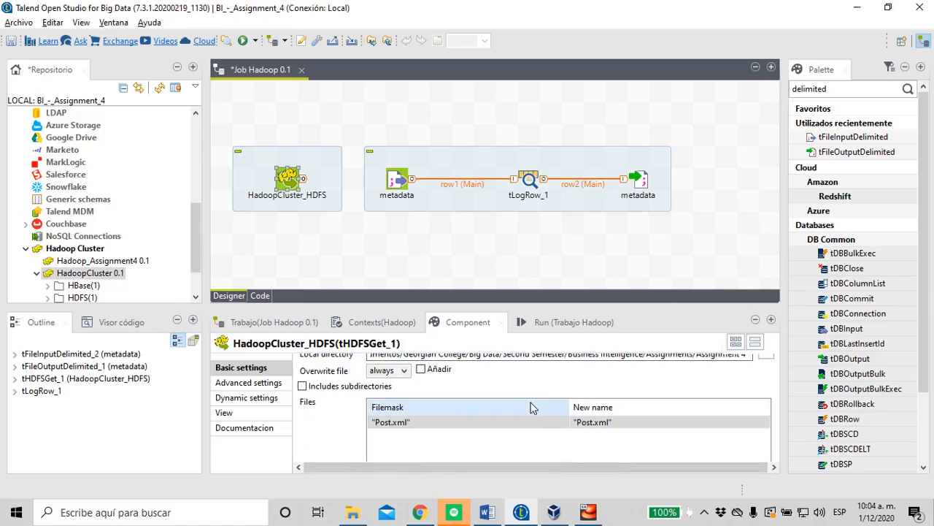
pyautogui.scroll(2, 449, 387)
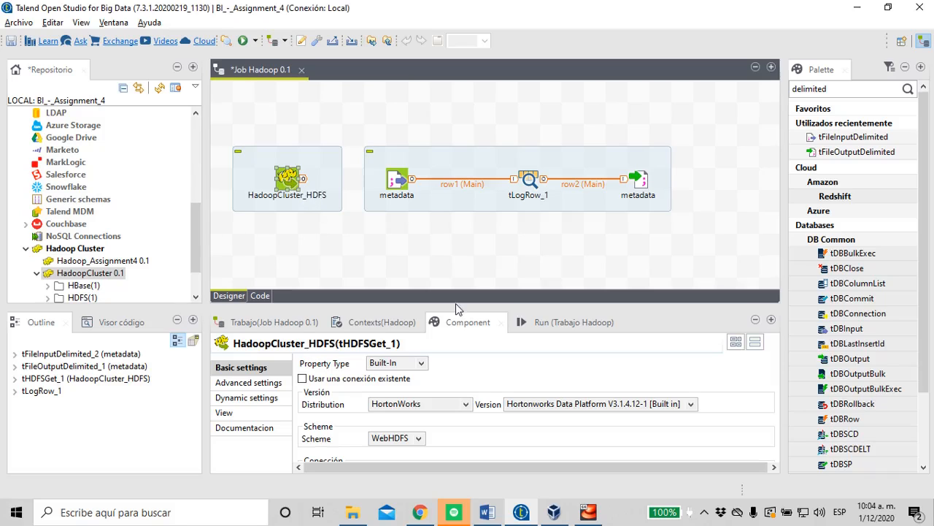
# Open the basic settings of the metadata input component and find the File xml entry in the repository
pyautogui.click(479, 257)
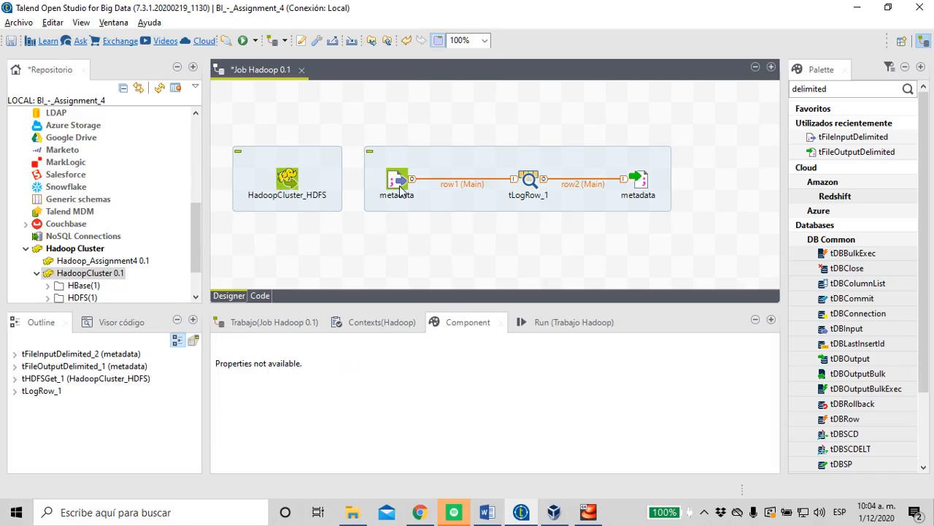
pyautogui.click(400, 192)
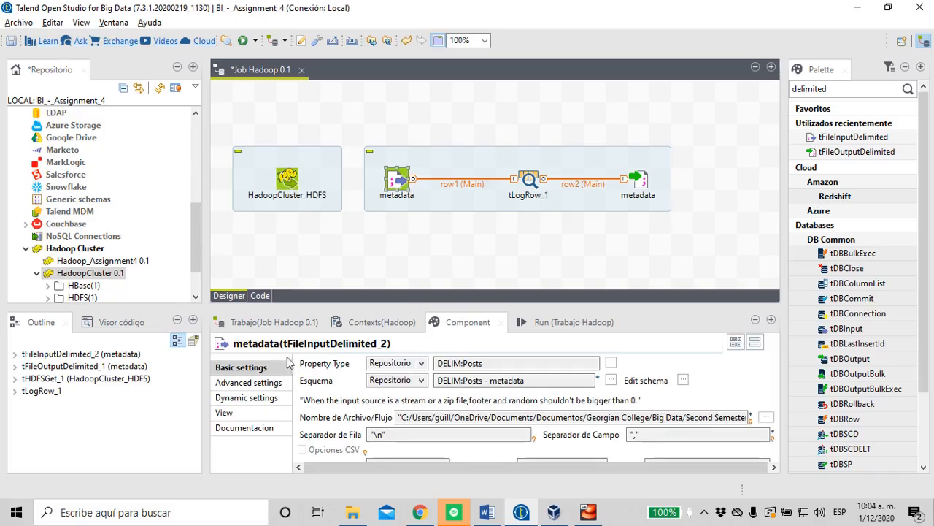
pyautogui.click(365, 349)
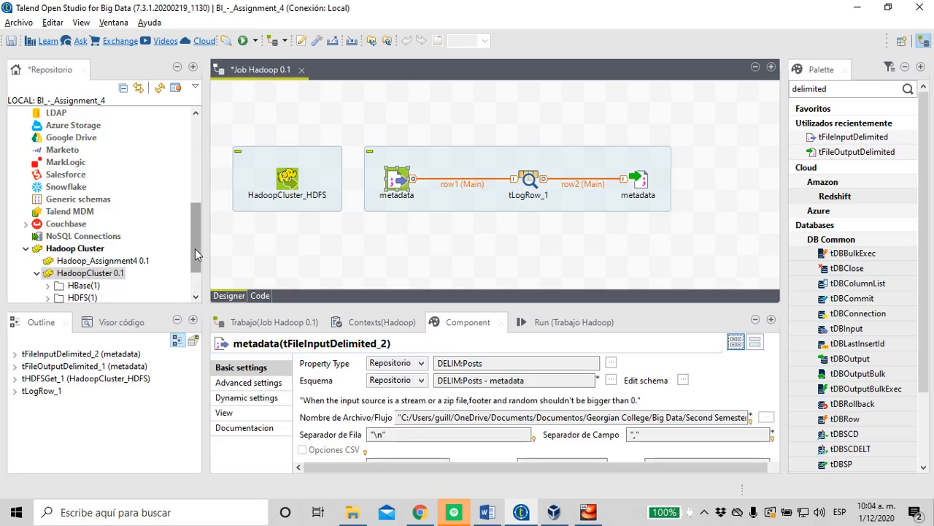
pyautogui.moveTo(195, 248); pyautogui.dragTo(189, 213)
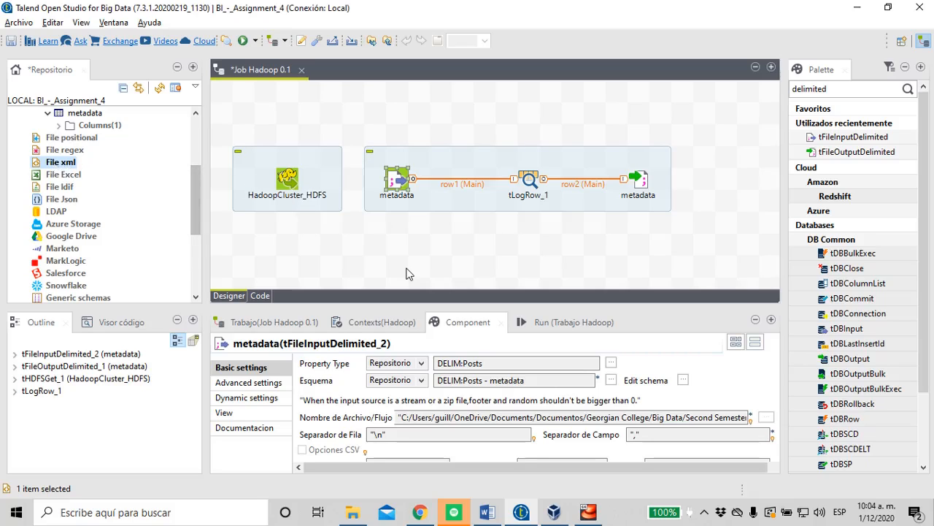
# Check the row and field separators of the metadata input component and cancel the prompt to edit its repository parameters
pyautogui.click(397, 179)
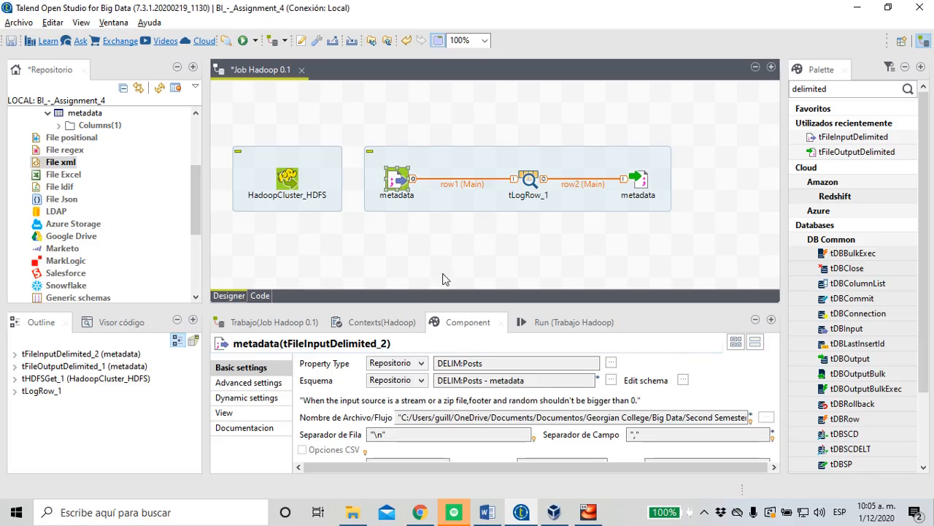
pyautogui.scroll(-2, 471, 356)
pyautogui.scroll(1, 471, 356)
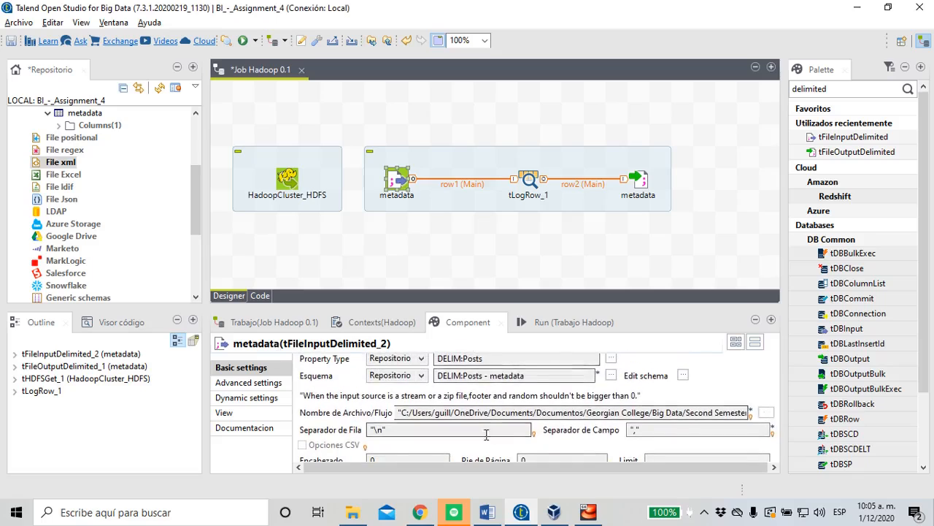
pyautogui.scroll(-1, 486, 433)
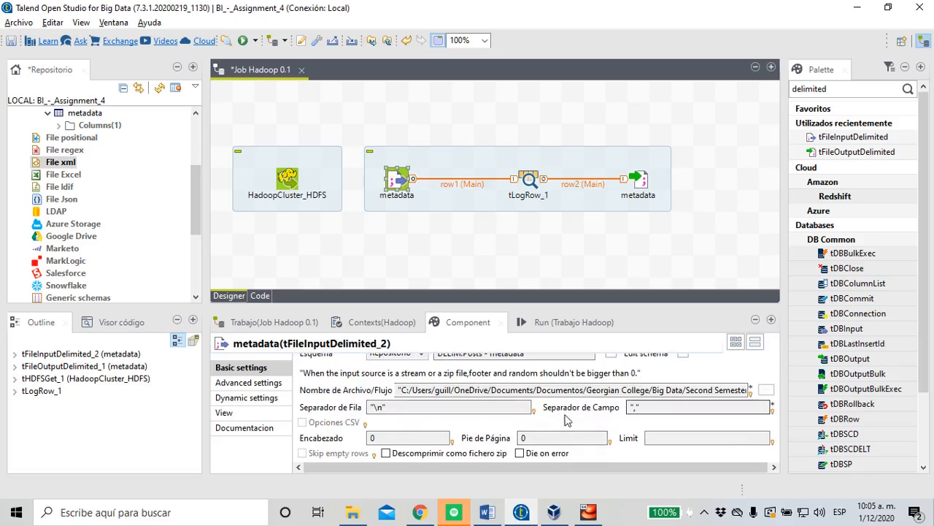
pyautogui.scroll(1, 567, 420)
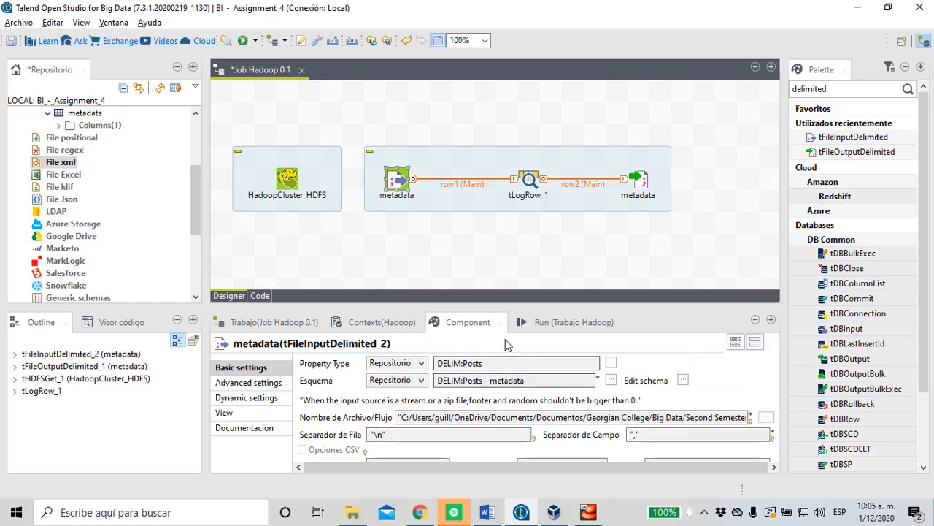
pyautogui.scroll(-1, 511, 412)
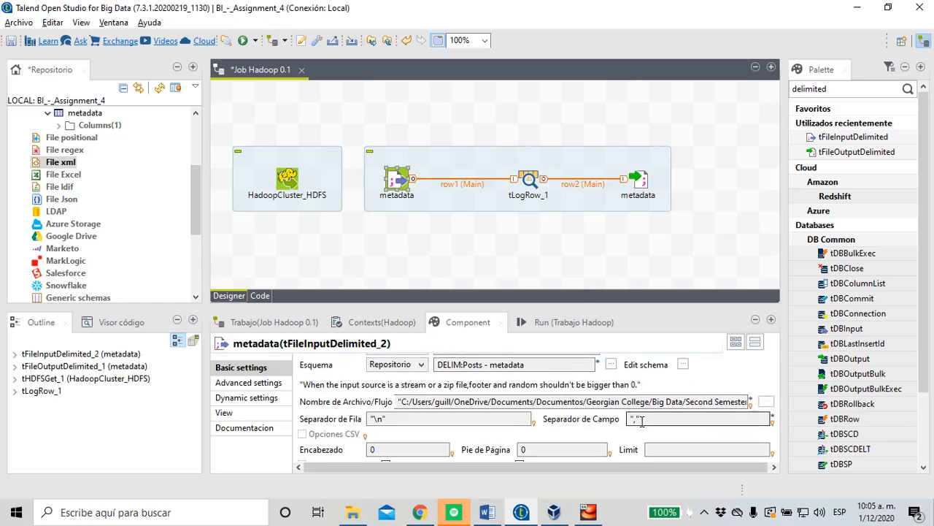
pyautogui.click(642, 421)
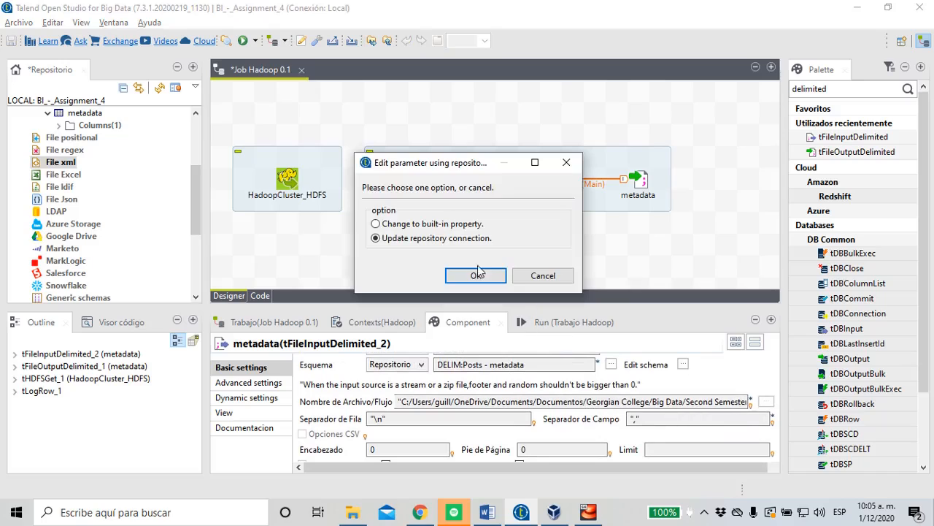
pyautogui.click(537, 276)
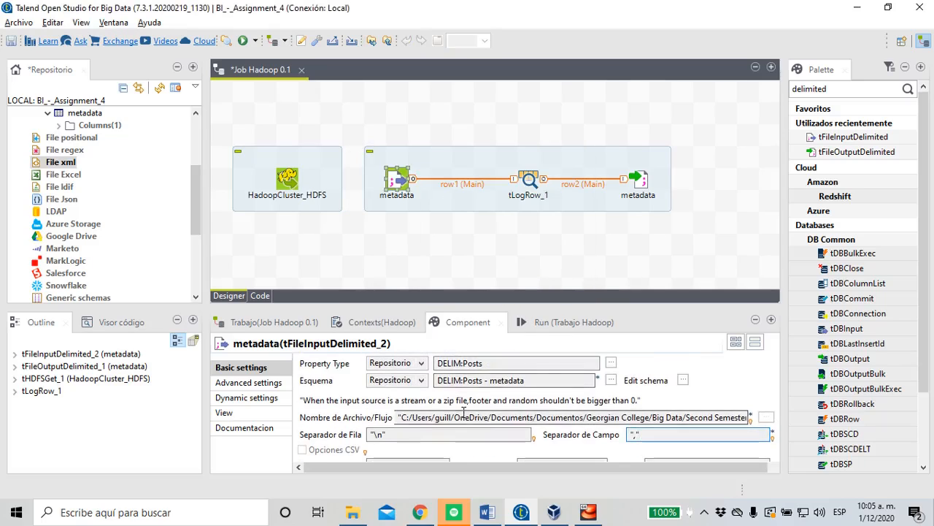
# Read the input file path of the metadata input component through to its end, cancelling the repository parameter edit
pyautogui.doubleClick(397, 187)
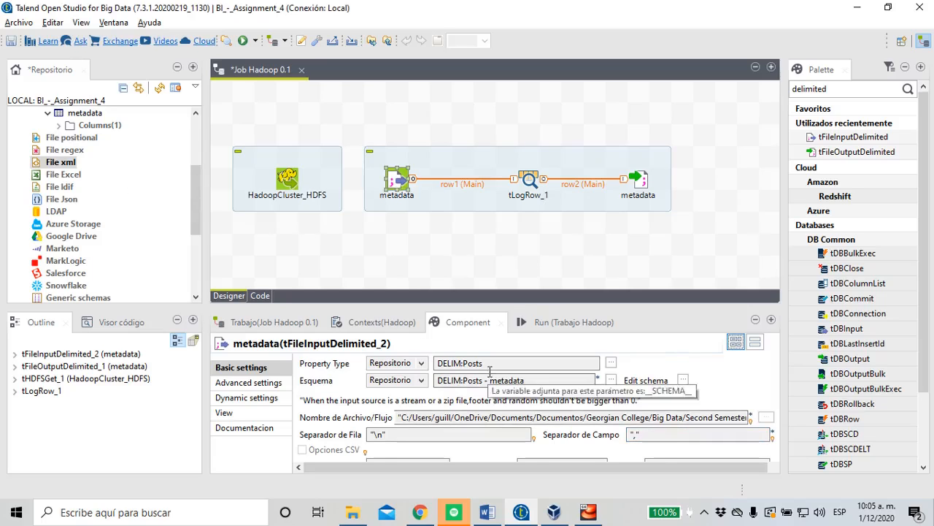
pyautogui.scroll(-1, 374, 397)
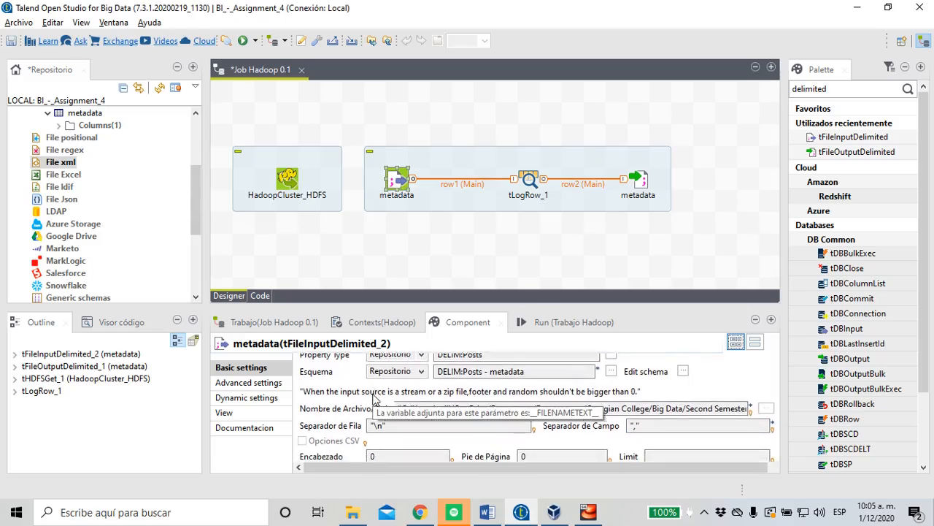
pyautogui.scroll(-1, 374, 397)
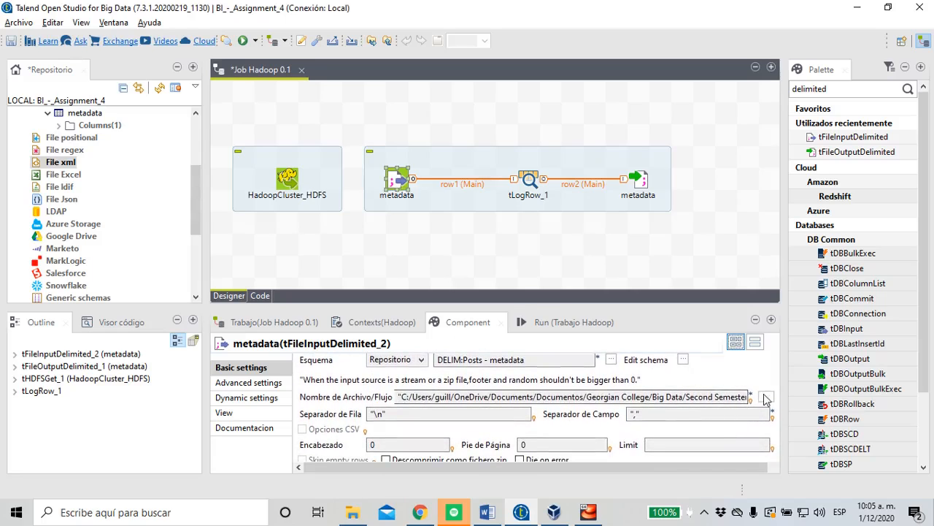
pyautogui.click(701, 400)
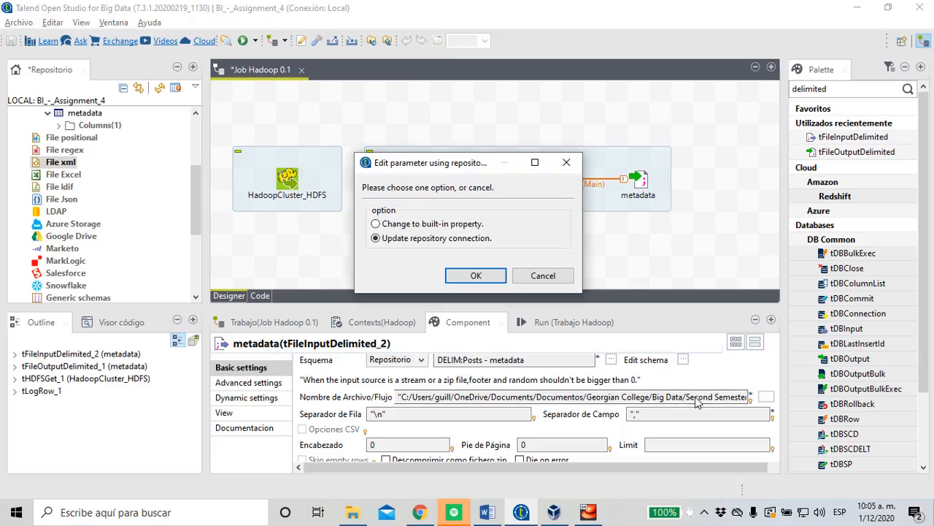
pyautogui.click(543, 275)
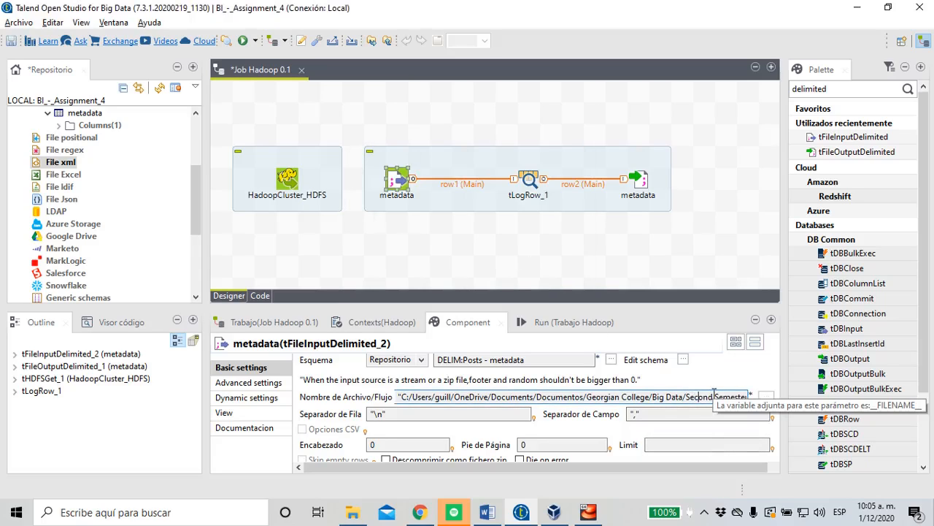
pyautogui.press('Right')
pyautogui.press('Right')
pyautogui.press('Right')
pyautogui.press('Right')
pyautogui.press('Right')
pyautogui.press('Right')
pyautogui.press('Right')
pyautogui.press('Right')
pyautogui.press('Right')
pyautogui.press('Right')
pyautogui.press('Right')
pyautogui.press('Right')
pyautogui.press('End')
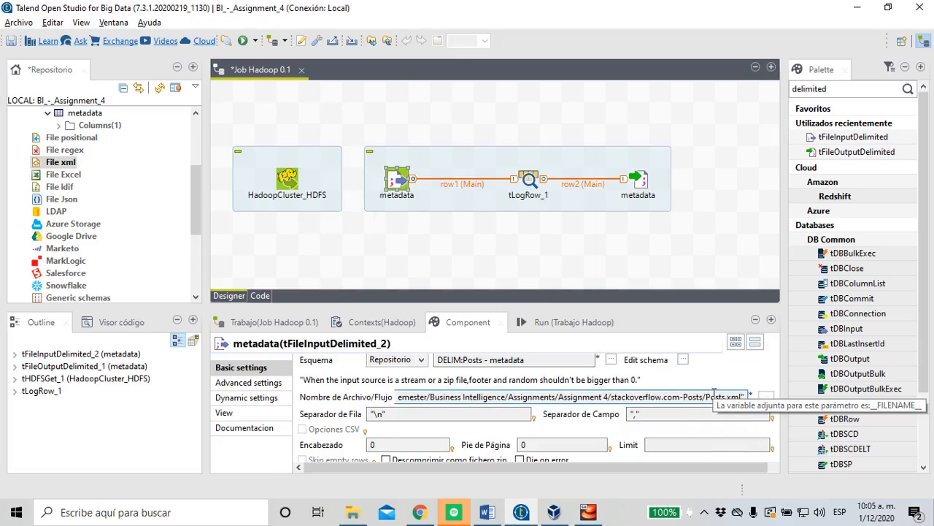
pyautogui.click(568, 396)
pyautogui.press('Escape')
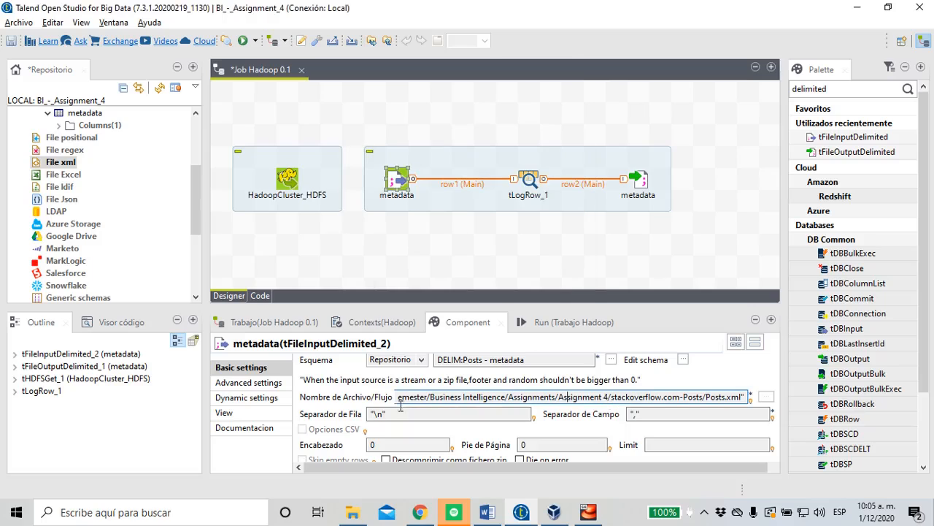
pyautogui.scroll(-1, 324, 426)
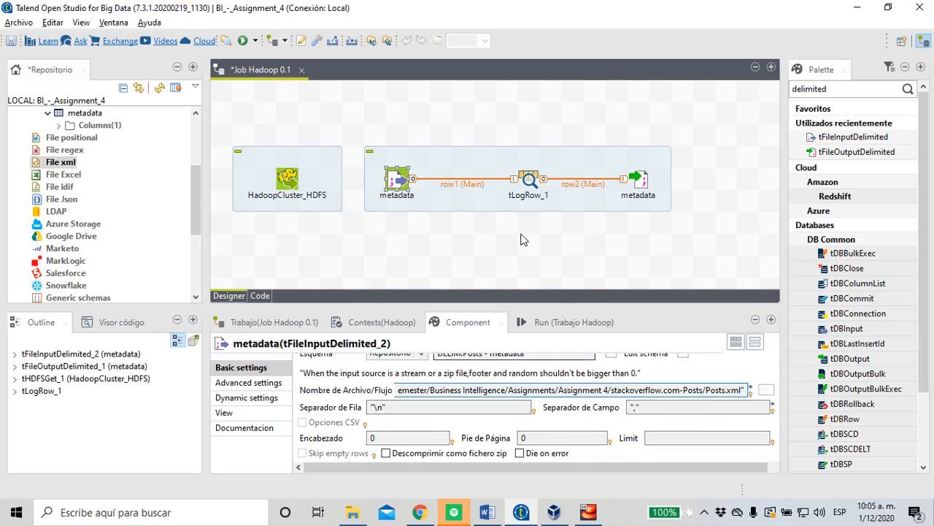
# Set the mode of the tLogRow_1 component to Table (print values in cells of a table)
pyautogui.click(532, 189)
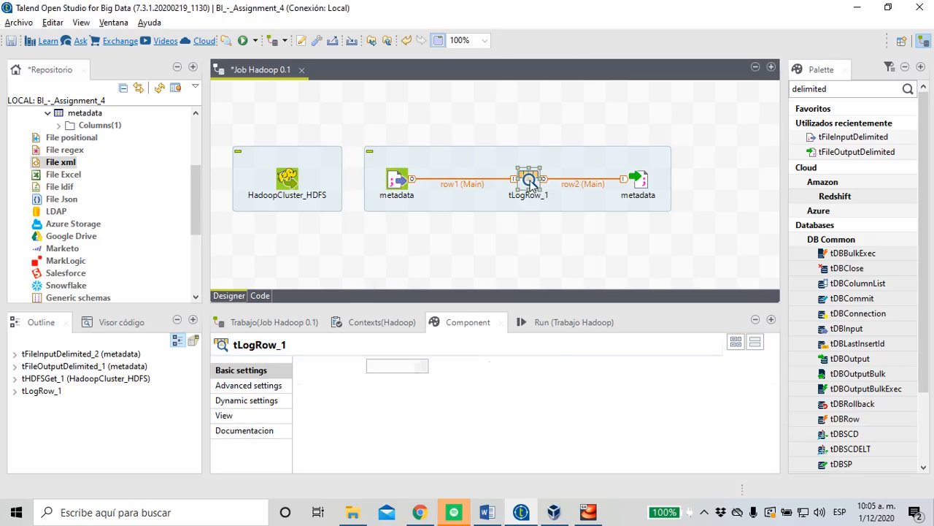
pyautogui.click(331, 410)
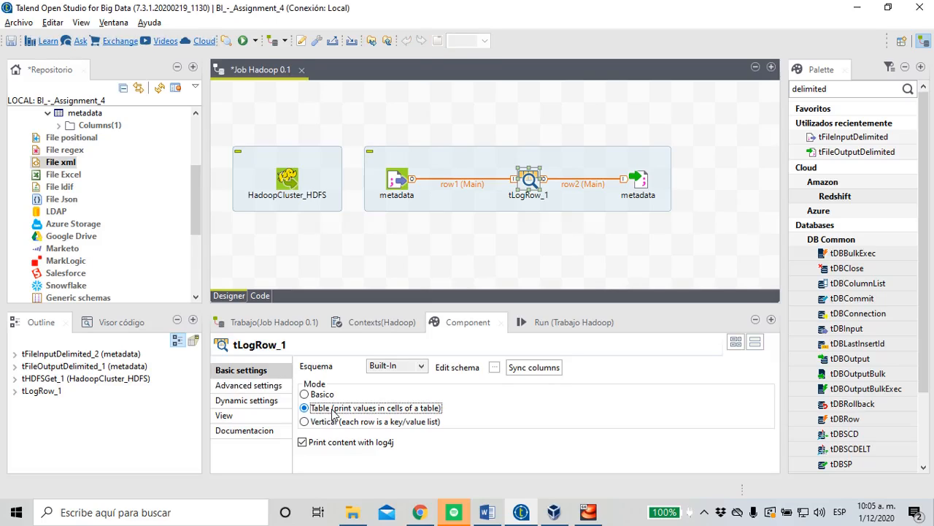
# Review the settings of the metadata output component and disable its use of the OS line separator as row separator
pyautogui.click(644, 190)
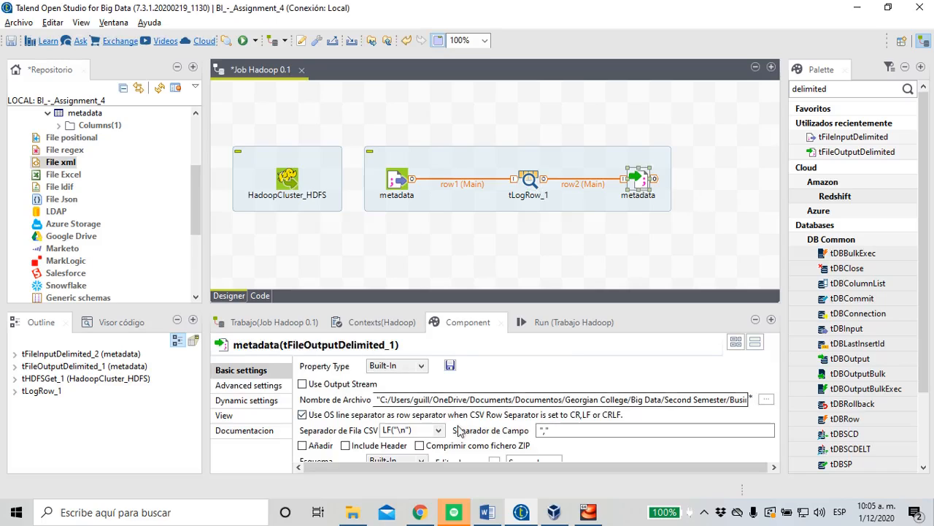
pyautogui.scroll(-1, 452, 434)
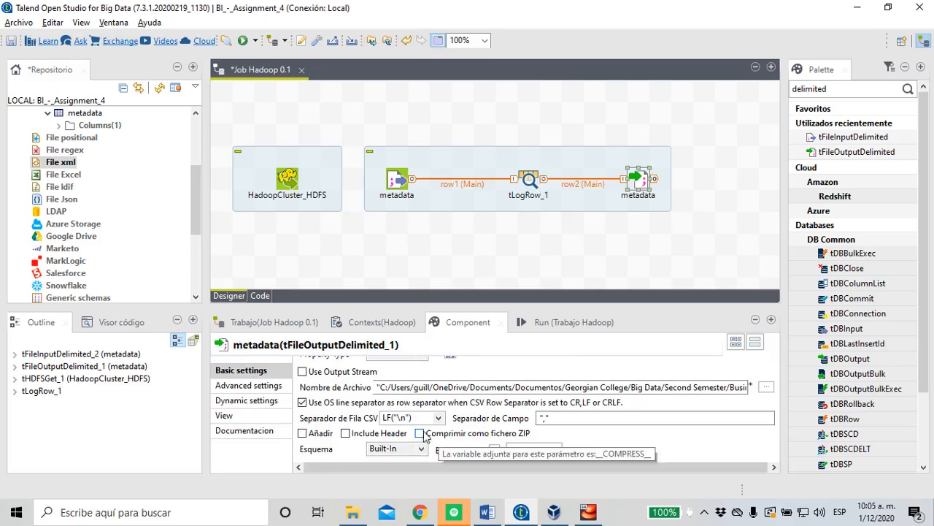
pyautogui.click(478, 402)
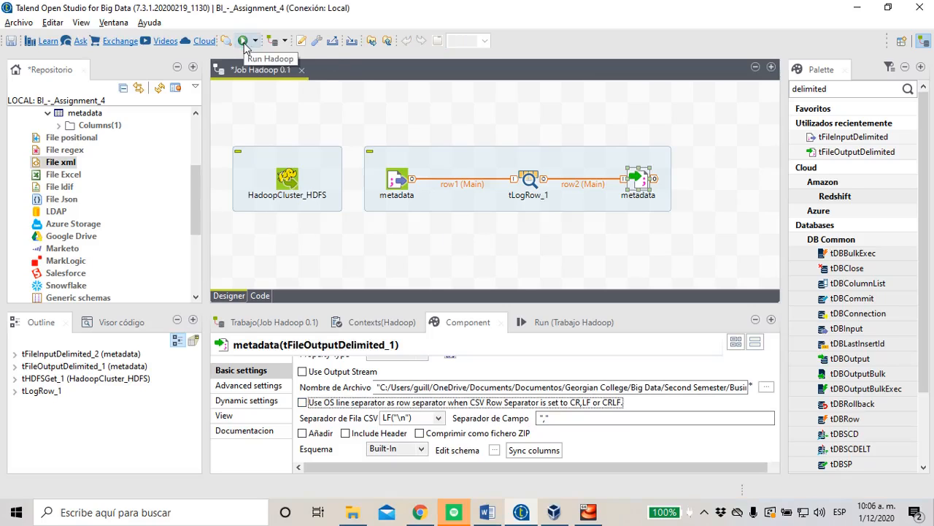
# Run the Hadoop job in Basic Run mode
pyautogui.rightClick(272, 135)
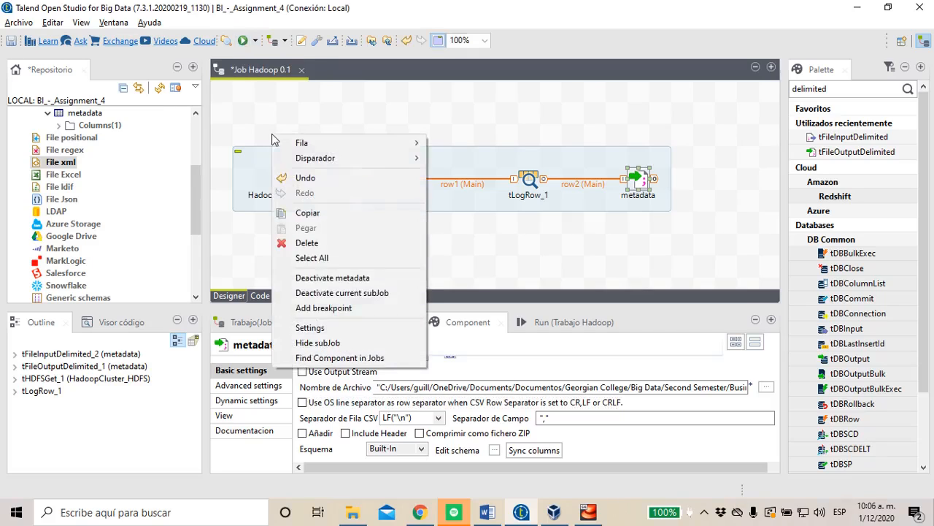
pyautogui.click(479, 282)
pyautogui.click(540, 328)
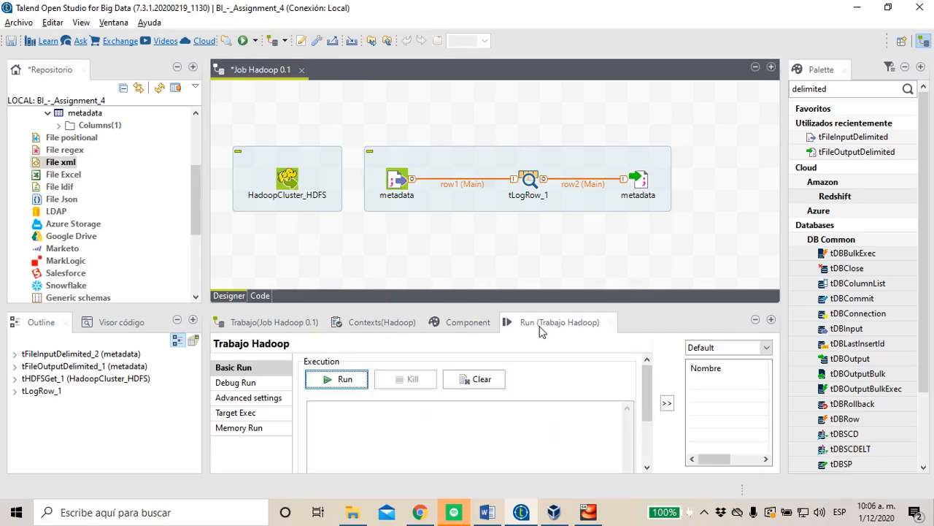
pyautogui.click(340, 381)
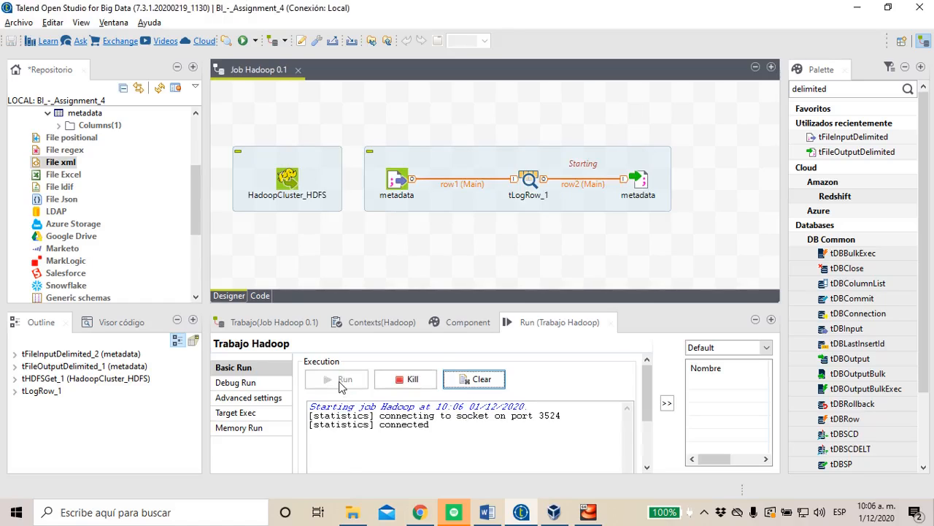
# Maximize the run view and examine the job's console output from its beginning
pyautogui.doubleClick(525, 323)
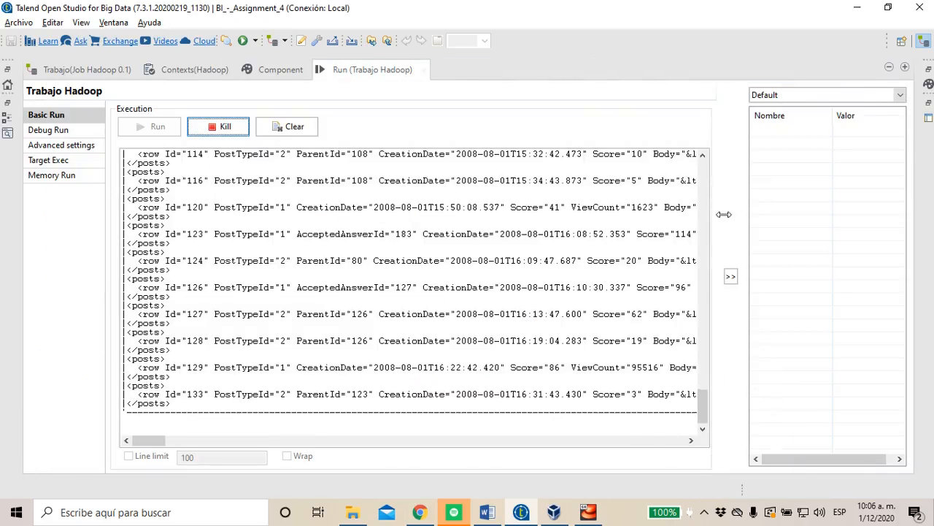
pyautogui.moveTo(704, 405); pyautogui.dragTo(702, 159)
pyautogui.moveTo(192, 225); pyautogui.dragTo(394, 430)
pyautogui.click(471, 393)
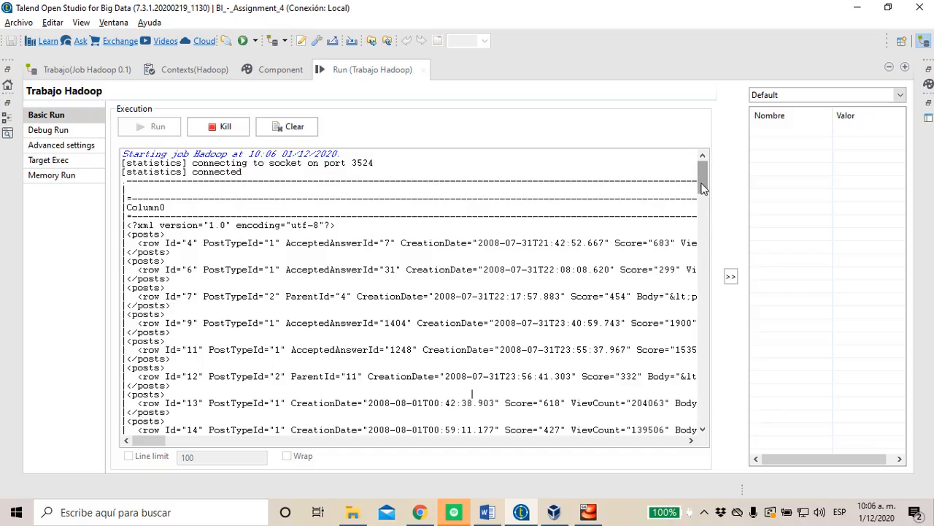
# Examine the post rows printed in the job's console output down to the end of the run
pyautogui.moveTo(703, 184); pyautogui.dragTo(703, 216)
pyautogui.moveTo(159, 319); pyautogui.dragTo(303, 306)
pyautogui.moveTo(136, 276); pyautogui.dragTo(177, 292)
pyautogui.click(668, 252)
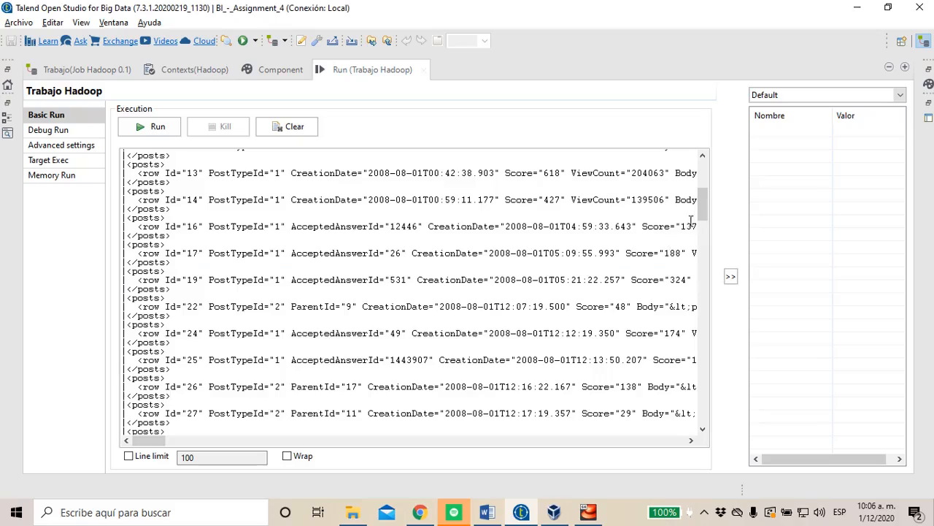
pyautogui.moveTo(703, 203); pyautogui.dragTo(707, 280)
pyautogui.moveTo(167, 303); pyautogui.dragTo(127, 296)
pyautogui.moveTo(173, 277); pyautogui.dragTo(114, 277)
pyautogui.click(641, 308)
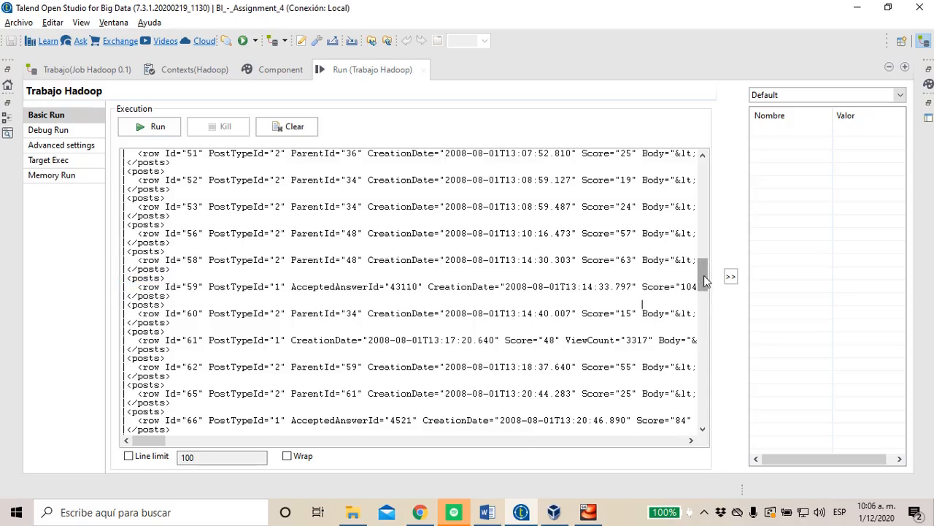
pyautogui.moveTo(704, 281); pyautogui.dragTo(726, 428)
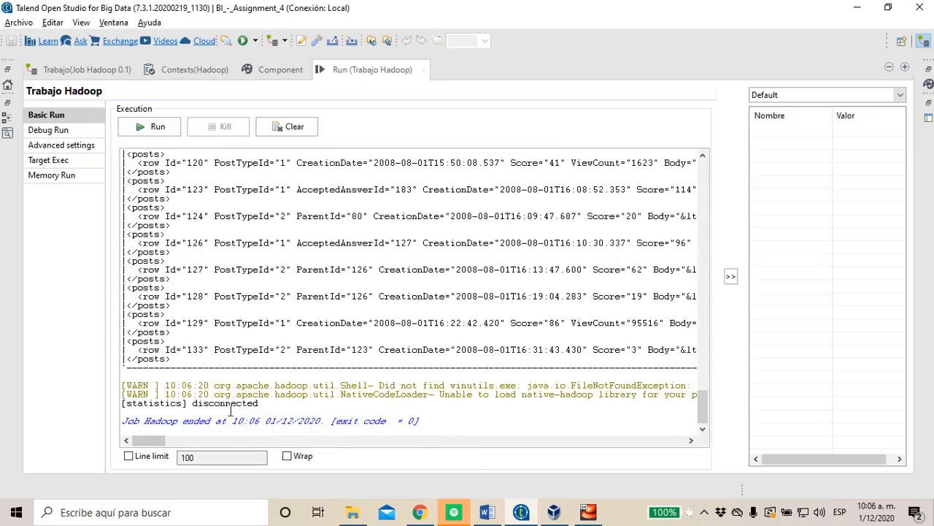
# Examine the Hadoop warning lines and the closing lines at the end of the console output
pyautogui.moveTo(255, 399); pyautogui.dragTo(126, 385)
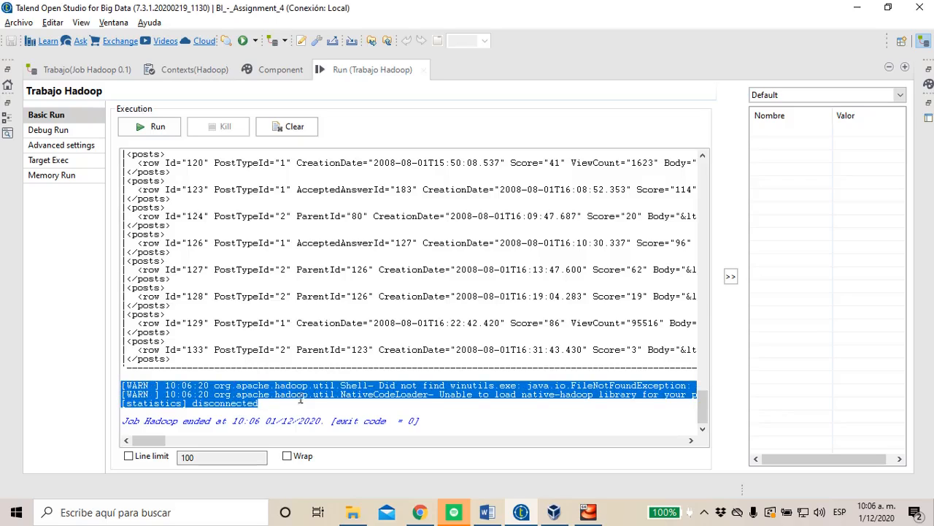
pyautogui.click(239, 387)
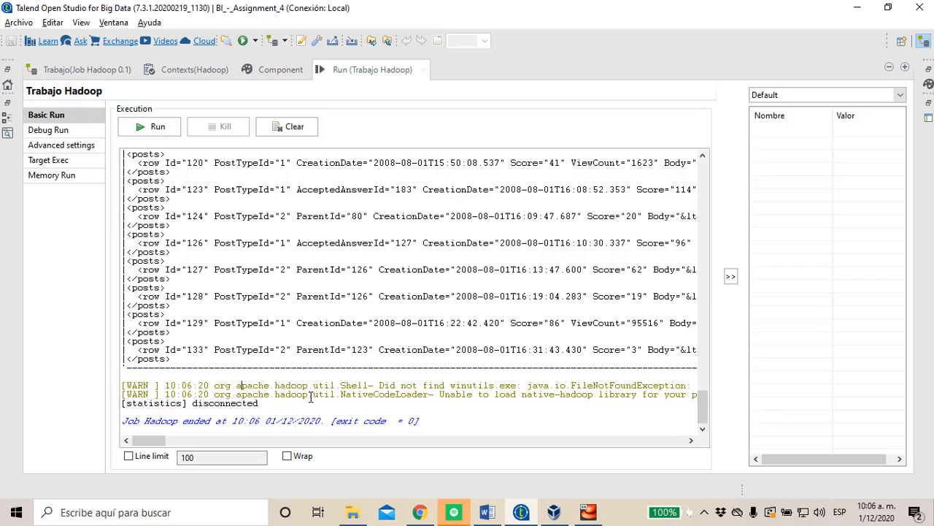
pyautogui.moveTo(311, 396); pyautogui.dragTo(276, 387)
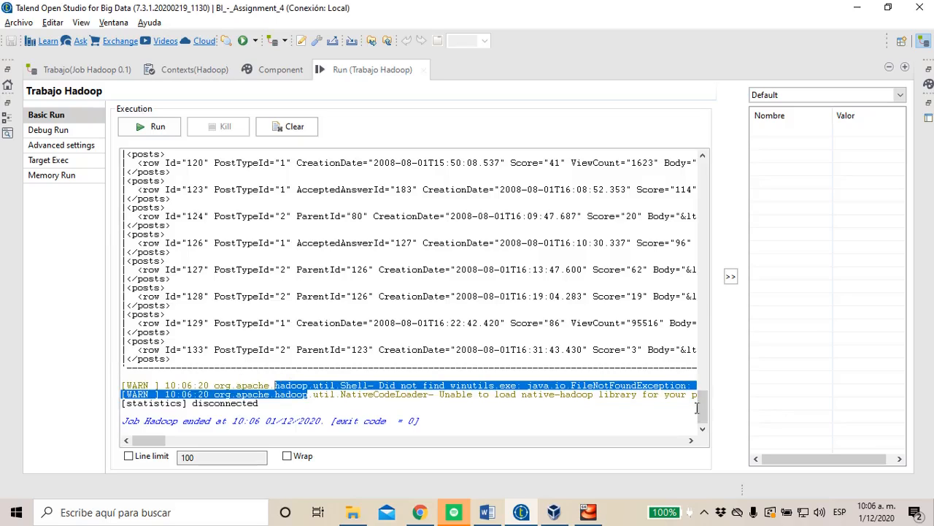
pyautogui.moveTo(697, 409); pyautogui.dragTo(657, 152)
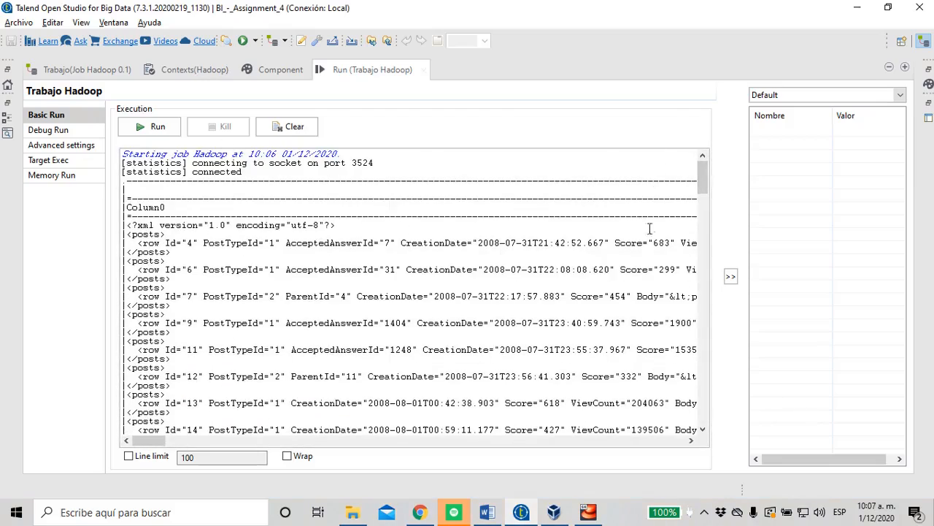
pyautogui.moveTo(695, 183); pyautogui.dragTo(701, 409)
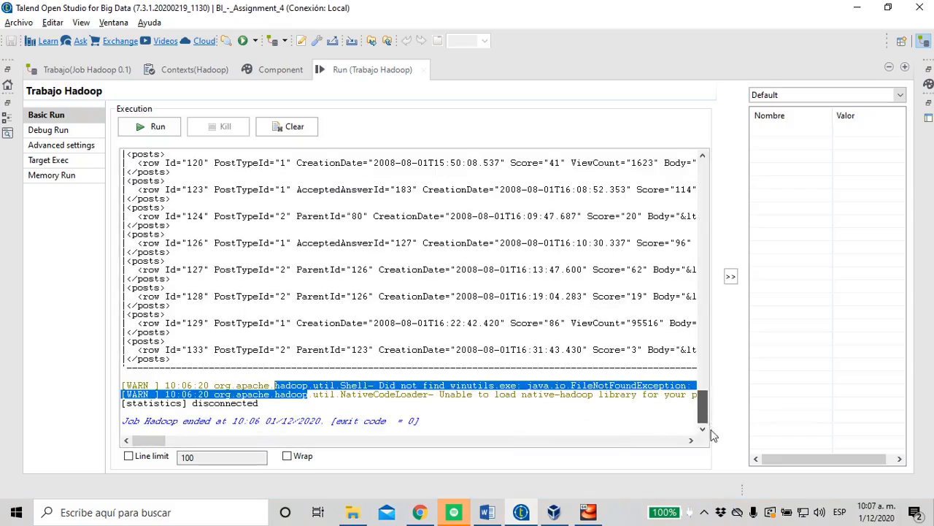
pyautogui.click(263, 394)
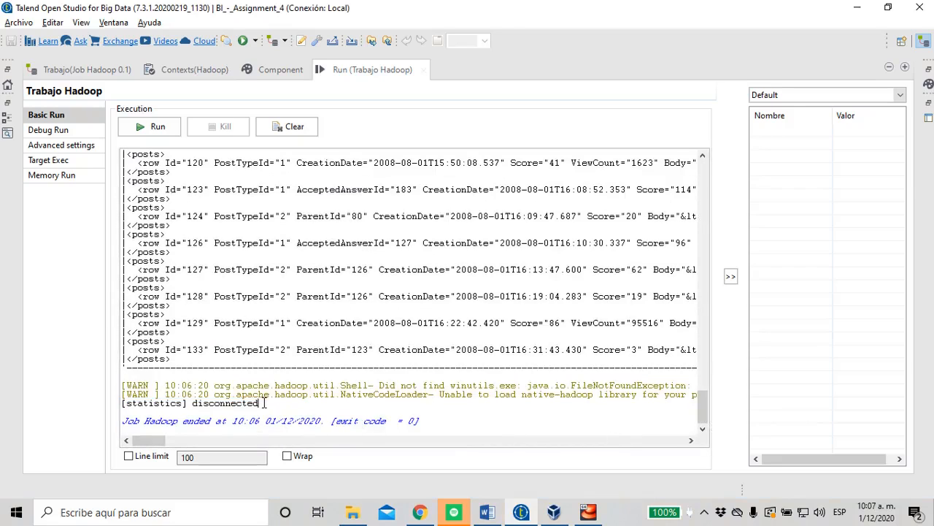
pyautogui.moveTo(265, 403); pyautogui.dragTo(226, 387)
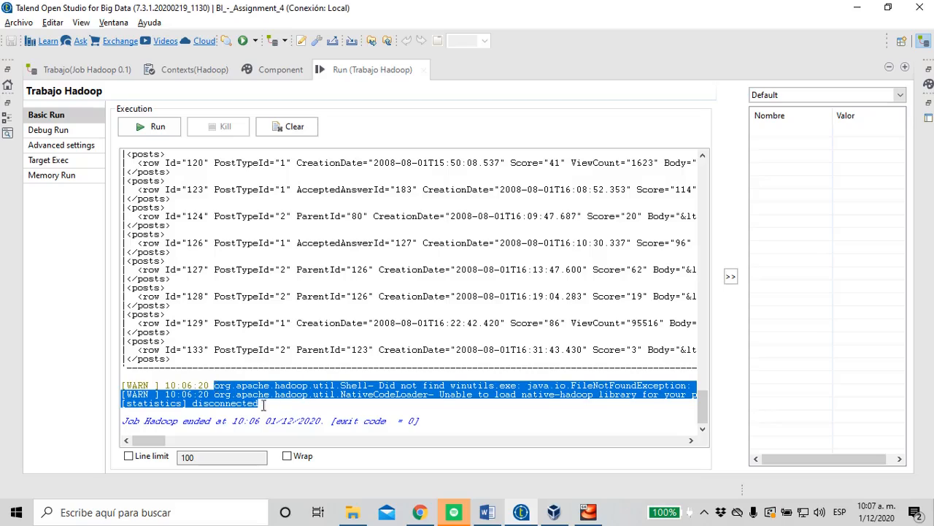
pyautogui.moveTo(373, 297); pyautogui.dragTo(259, 224)
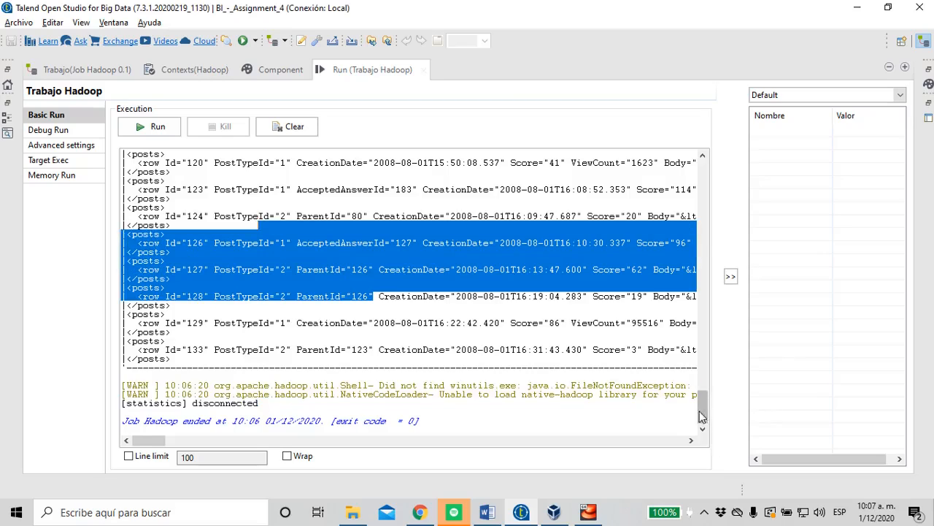
# Review the Column0 header and the first post records at the start of the console output
pyautogui.moveTo(703, 406); pyautogui.dragTo(681, 158)
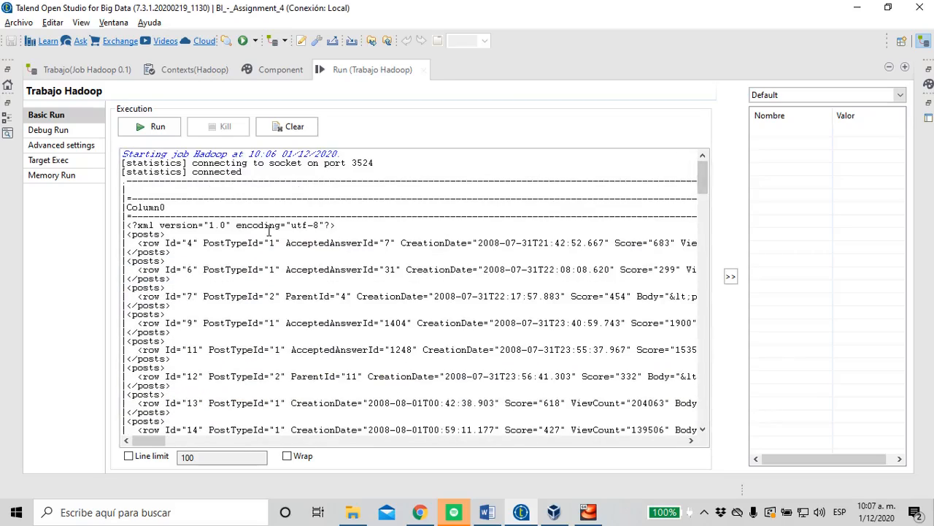
pyautogui.moveTo(134, 197); pyautogui.dragTo(257, 279)
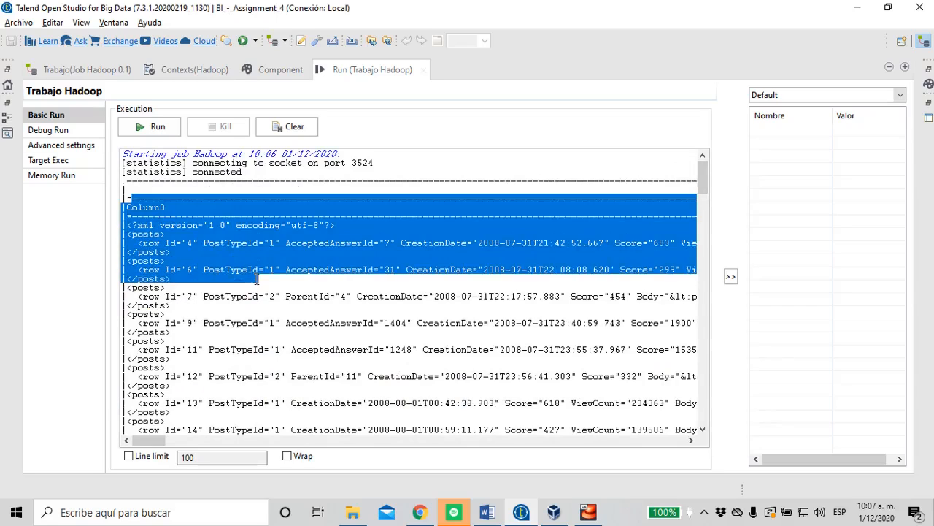
pyautogui.click(257, 278)
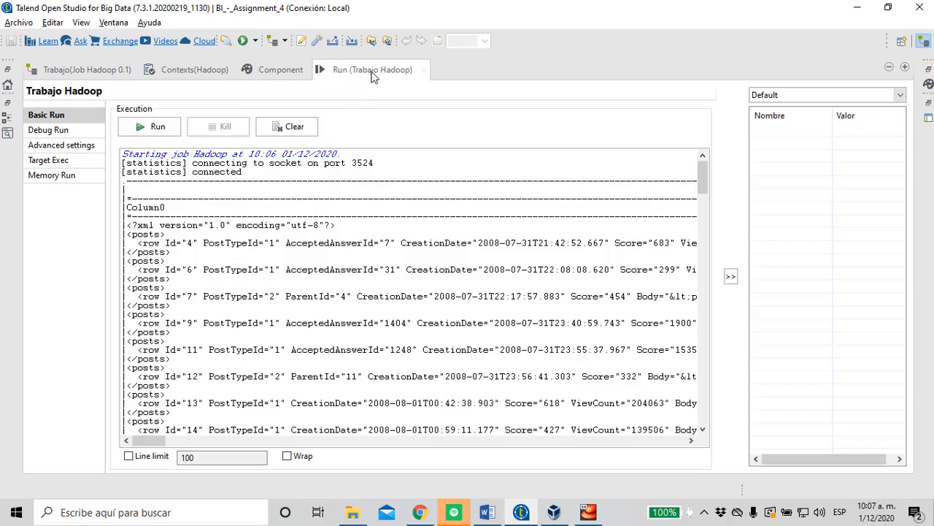
pyautogui.moveTo(153, 235); pyautogui.dragTo(314, 349)
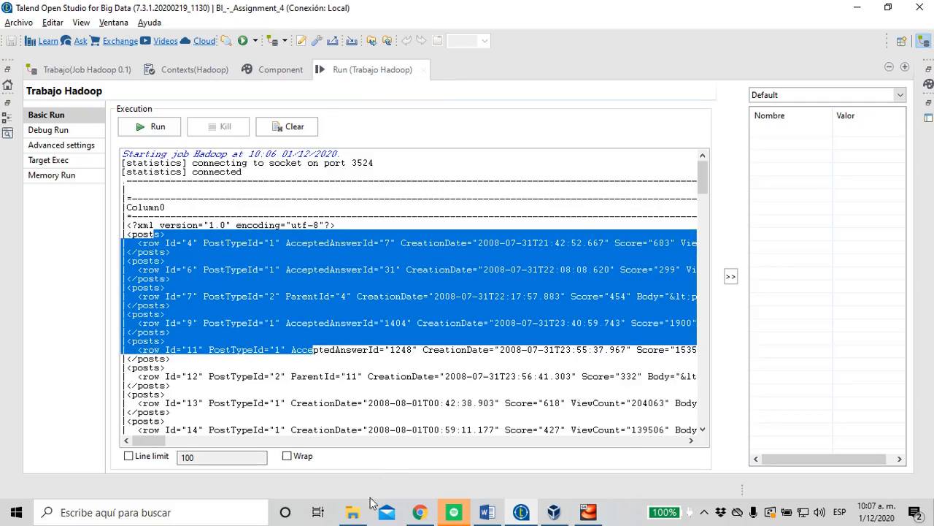
# Switch to File Explorer and open the Posts XML document from the stackoverflow.com-Posts folder in a maximized Notepad window
pyautogui.click(354, 514)
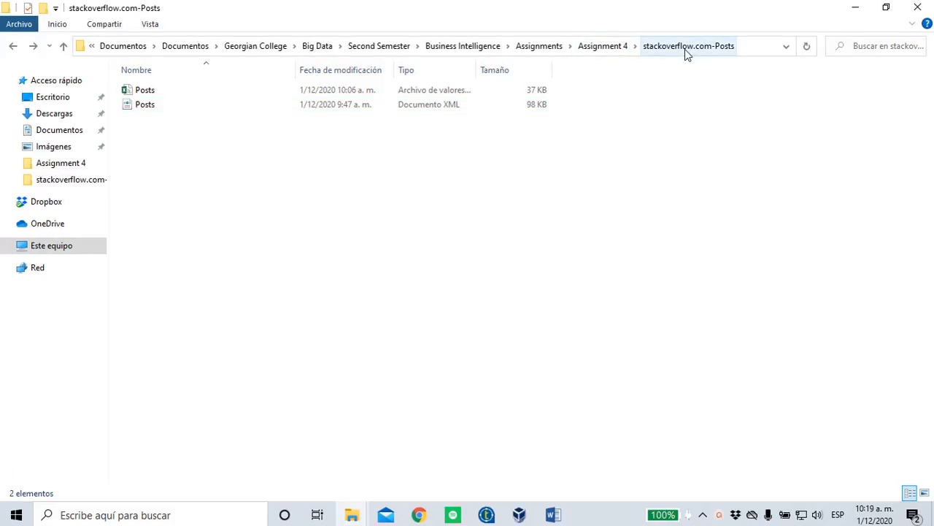
pyautogui.click(150, 108)
pyautogui.rightClick(150, 110)
pyautogui.click(183, 133)
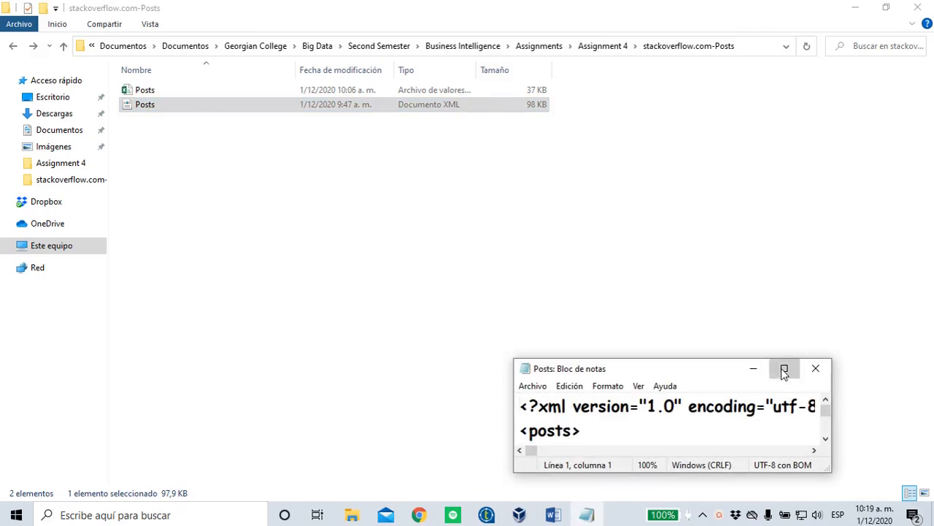
pyautogui.click(785, 370)
# Examine the XML declaration and the attributes of the first row element in the Posts XML file
pyautogui.moveTo(116, 319); pyautogui.dragTo(1, 195)
pyautogui.click(2, 195)
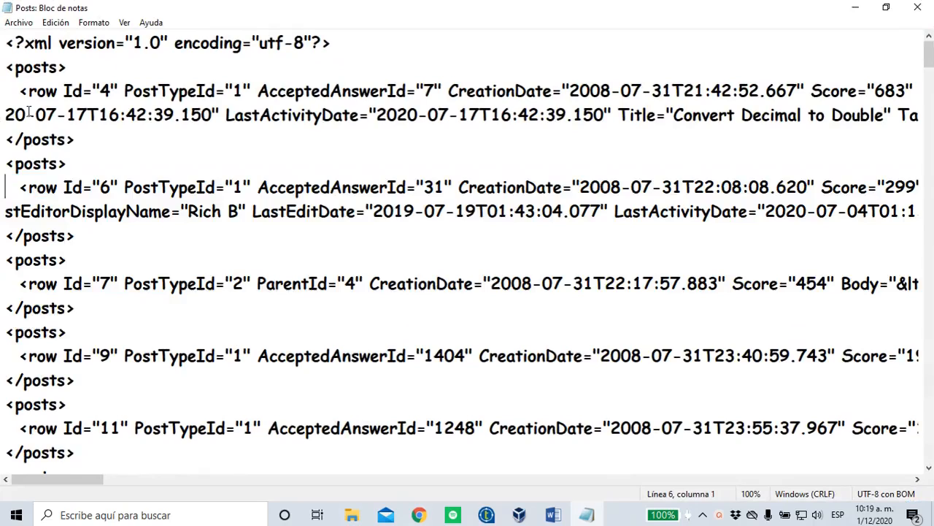
pyautogui.moveTo(19, 92); pyautogui.dragTo(83, 91)
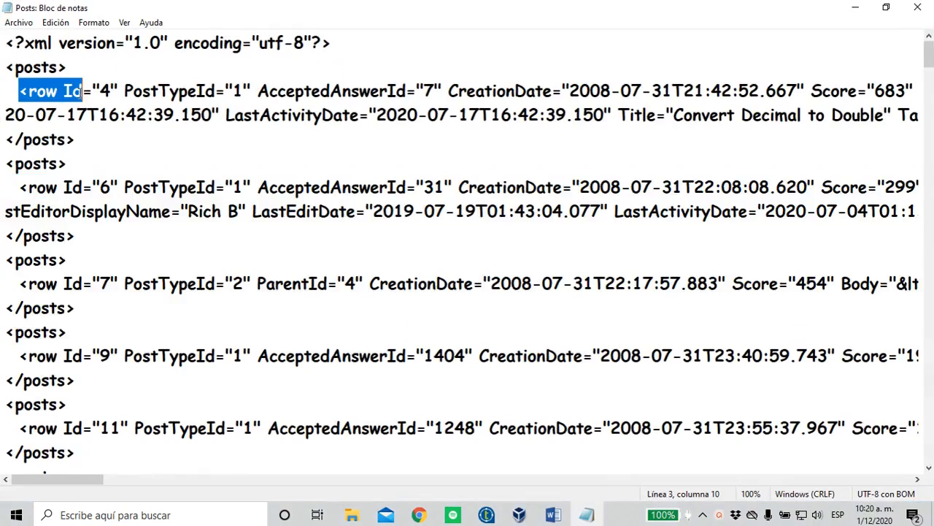
pyautogui.press('Left')
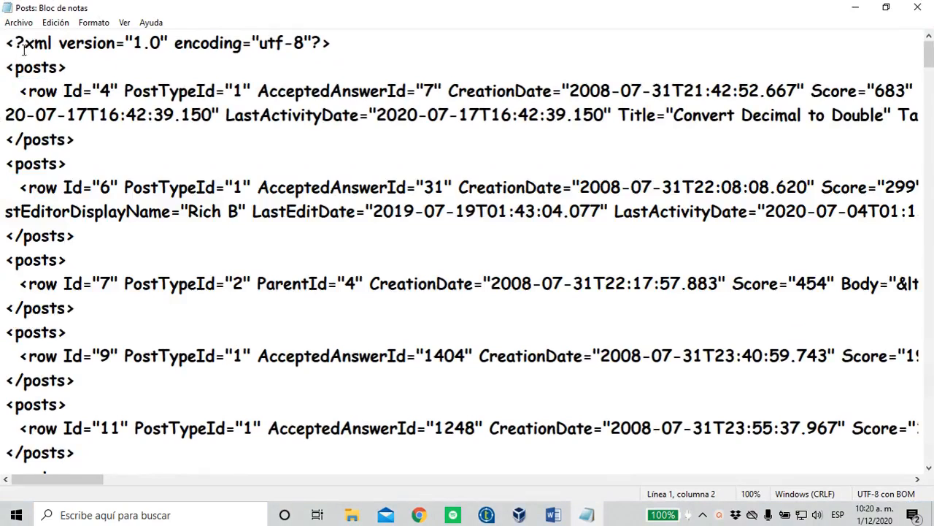
pyautogui.moveTo(25, 45); pyautogui.dragTo(117, 47)
pyautogui.click(30, 103)
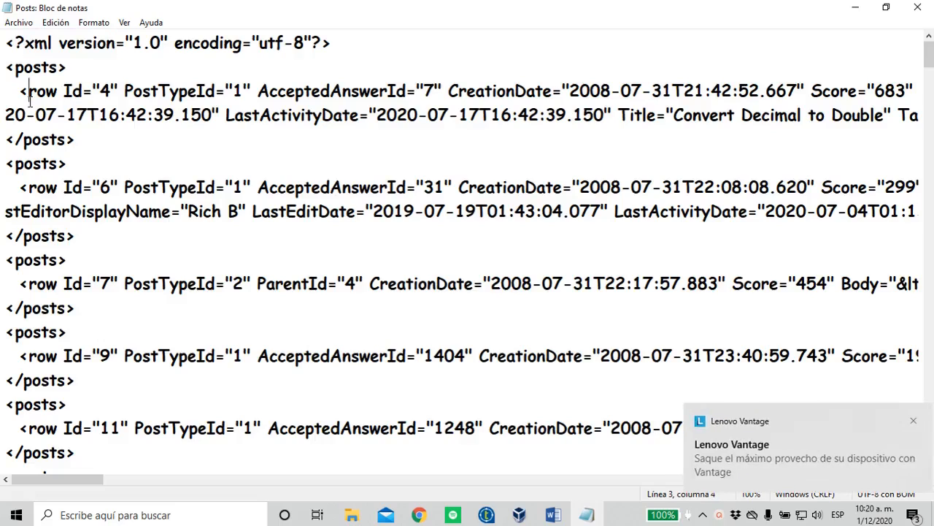
pyautogui.hotkey('shift', 'Right')
pyautogui.hotkey('shift', 'Right')
pyautogui.hotkey('shift', 'Right')
pyautogui.hotkey('shift', 'Right')
pyautogui.hotkey('shift', 'Right')
pyautogui.hotkey('shift', 'Right')
pyautogui.hotkey('shift', 'Right')
pyautogui.hotkey('shift', 'Right')
pyautogui.hotkey('shift', 'Right')
pyautogui.hotkey('shift', 'Right')
pyautogui.hotkey('shift', 'Right')
pyautogui.hotkey('shift', 'Right')
pyautogui.hotkey('shift', 'Right')
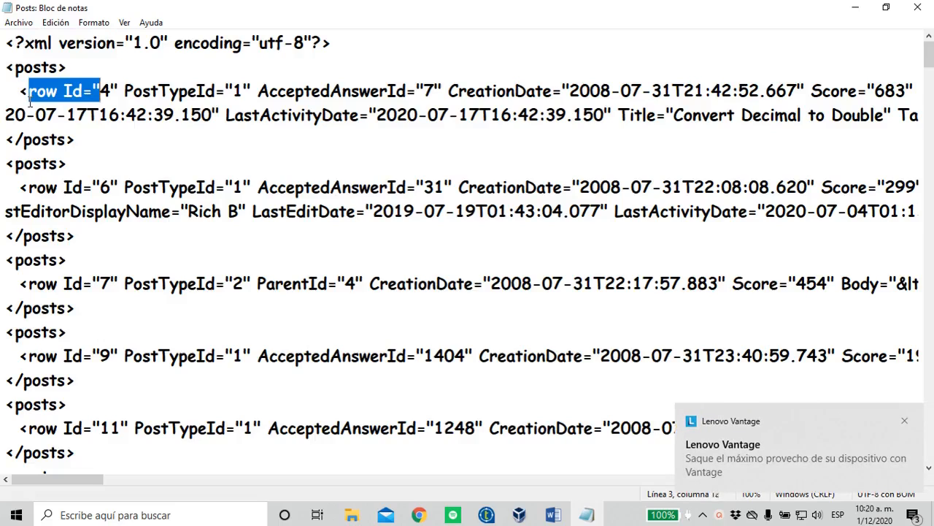
pyautogui.hotkey('shift', 'Left')
pyautogui.hotkey('shift', 'End')
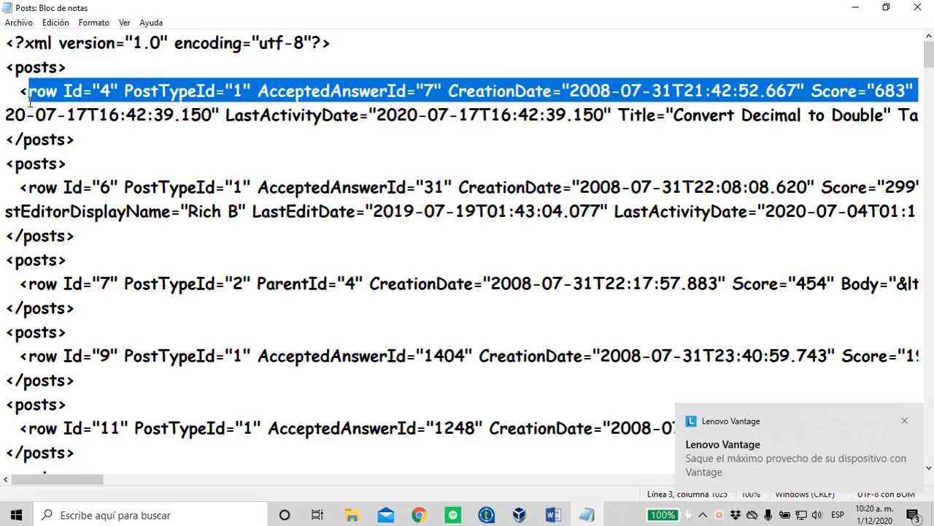
pyautogui.press('Left')
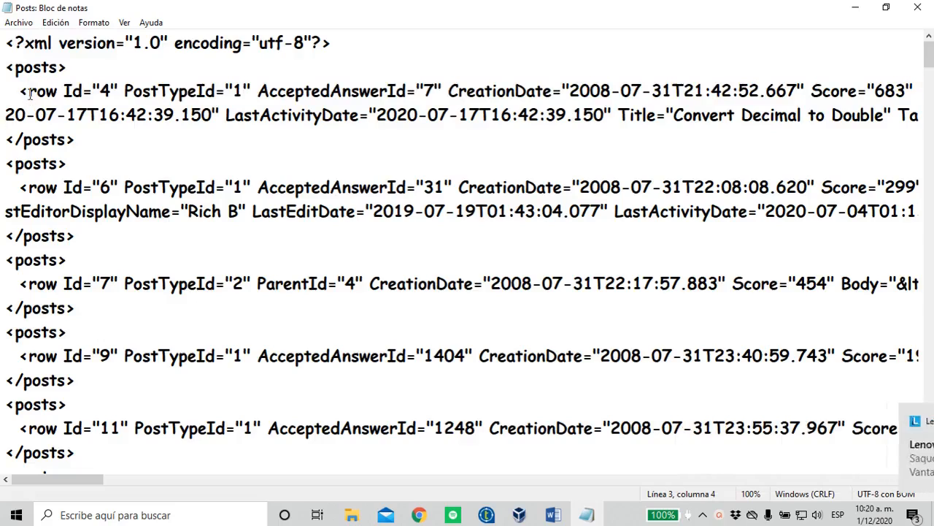
# Examine the first posts element of the XML file, from its opening tag through its row data
pyautogui.moveTo(29, 97); pyautogui.dragTo(370, 88)
pyautogui.click(57, 92)
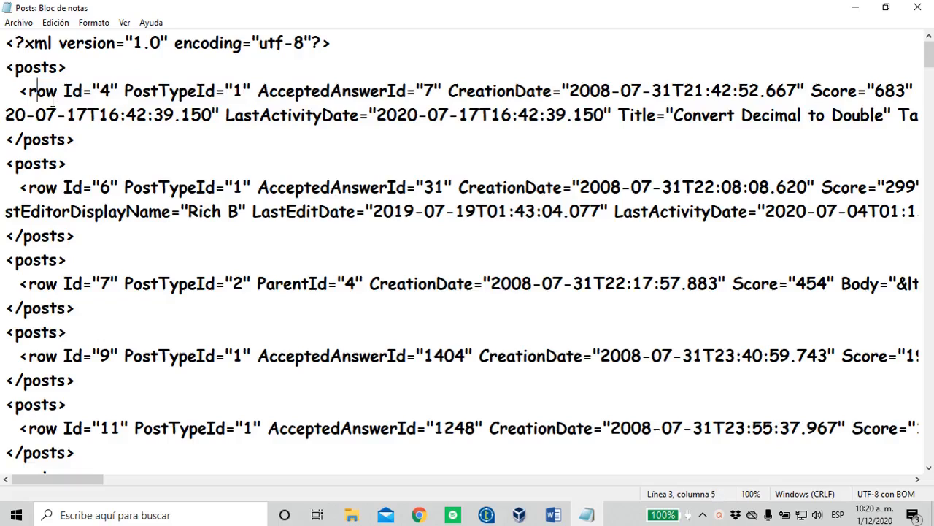
pyautogui.press('End')
pyautogui.moveTo(67, 67); pyautogui.dragTo(32, 68)
pyautogui.click(33, 67)
pyautogui.moveTo(23, 88); pyautogui.dragTo(157, 119)
pyautogui.click(164, 121)
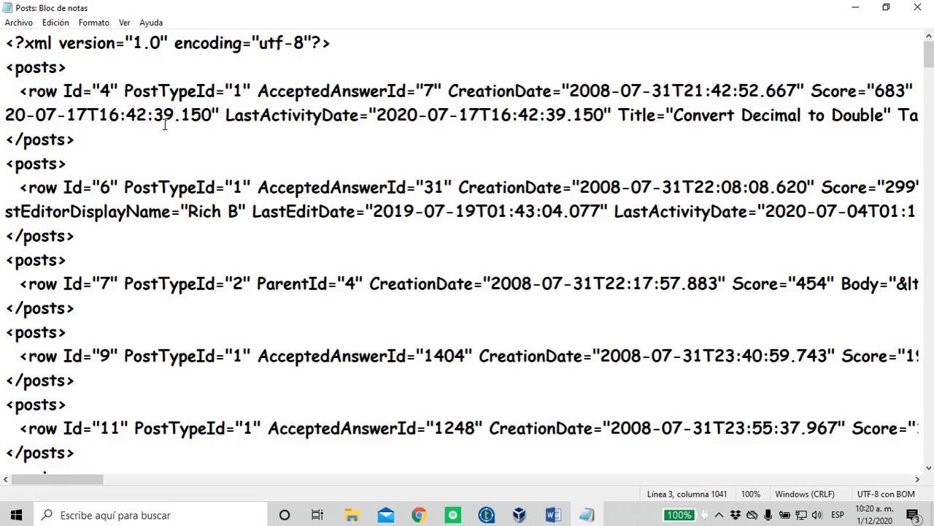
# Return to File Explorer, open the Posts CSV file in Excel and dismiss the Office activation wizard
pyautogui.hotkey('alt', 'Tab')
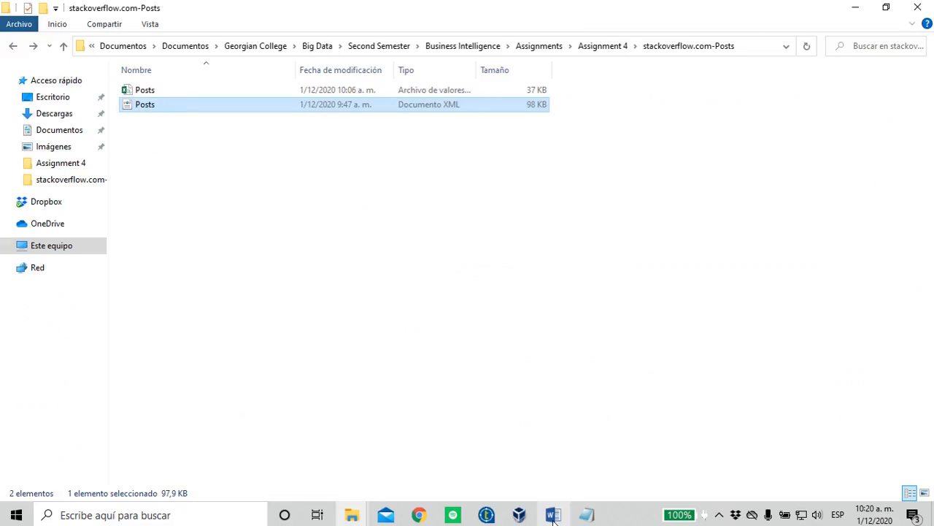
pyautogui.click(157, 94)
pyautogui.doubleClick(157, 94)
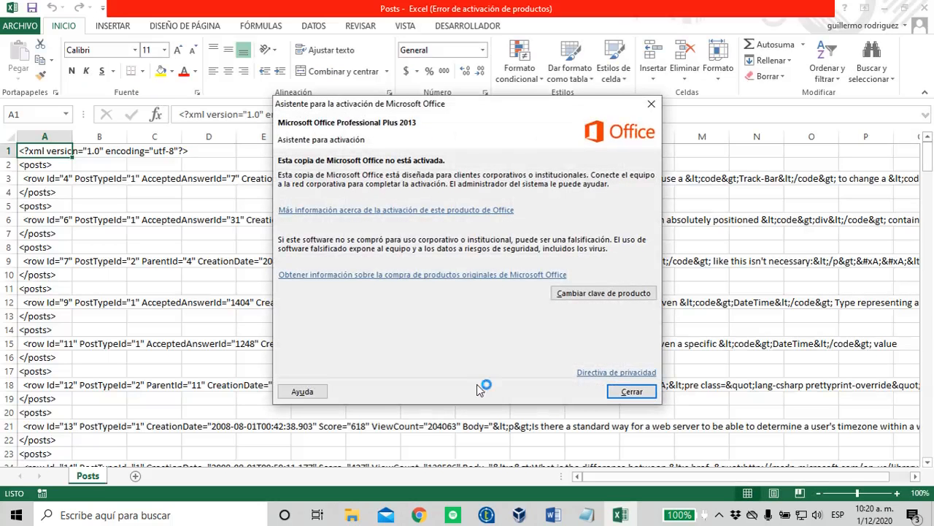
pyautogui.click(632, 392)
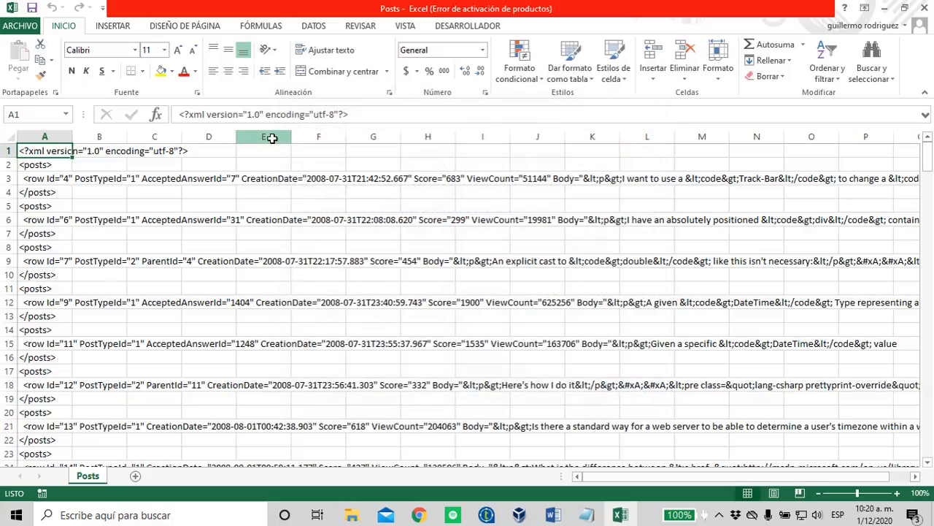
# Review the converted rows in column A from the first to the last one, and close the Posts workbook
pyautogui.press('Down')
pyautogui.press('Down')
pyautogui.press('Down')
pyautogui.press('Down')
pyautogui.press('Down')
pyautogui.press('Down')
pyautogui.press('Down')
pyautogui.press('Down')
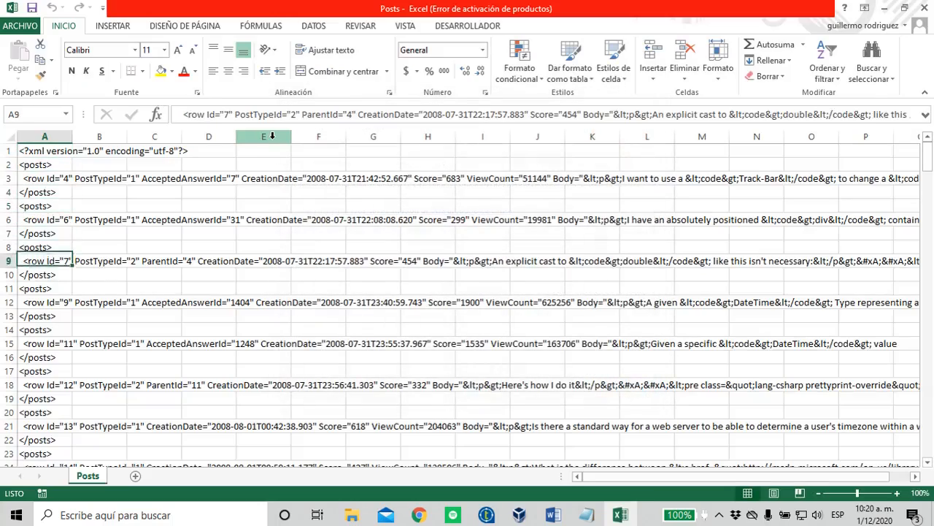
pyautogui.hotkey('ctrl', 'Down')
pyautogui.hotkey('ctrl', 'Up')
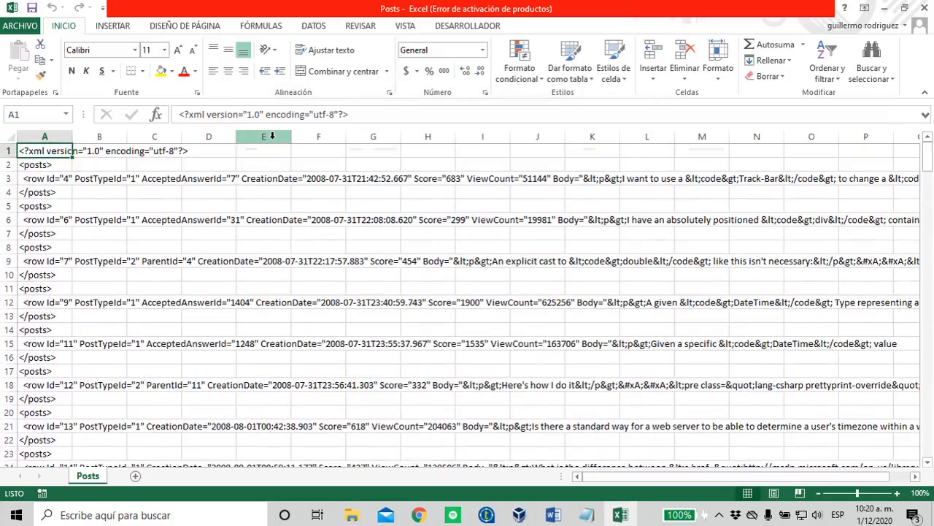
pyautogui.click(924, 9)
# Switch to Talend Open Studio and begin a new XML file metadata entry named Posts, using the XML de entrada model
pyautogui.click(490, 513)
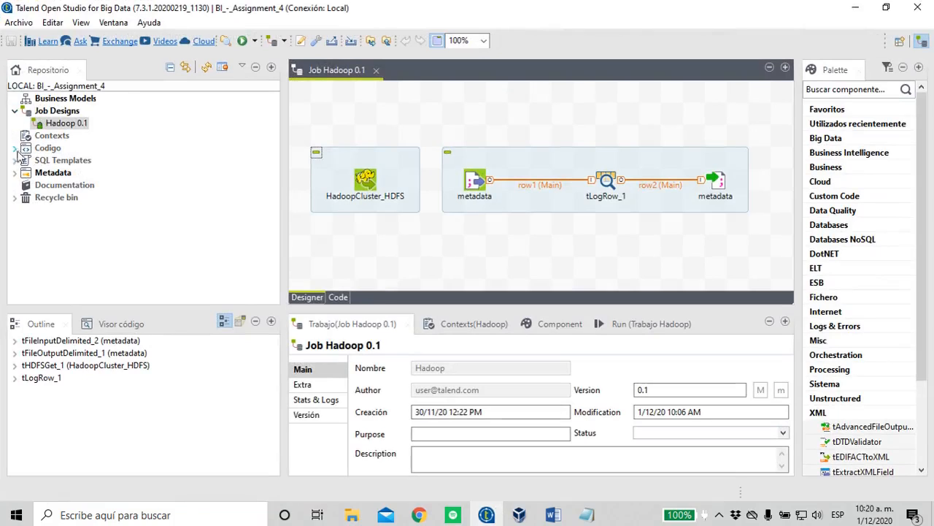
pyautogui.click(14, 172)
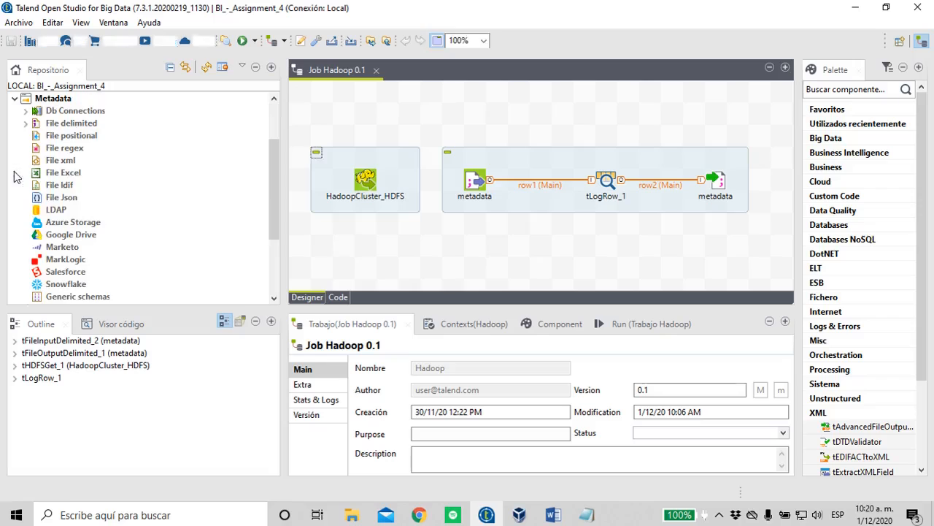
pyautogui.rightClick(64, 161)
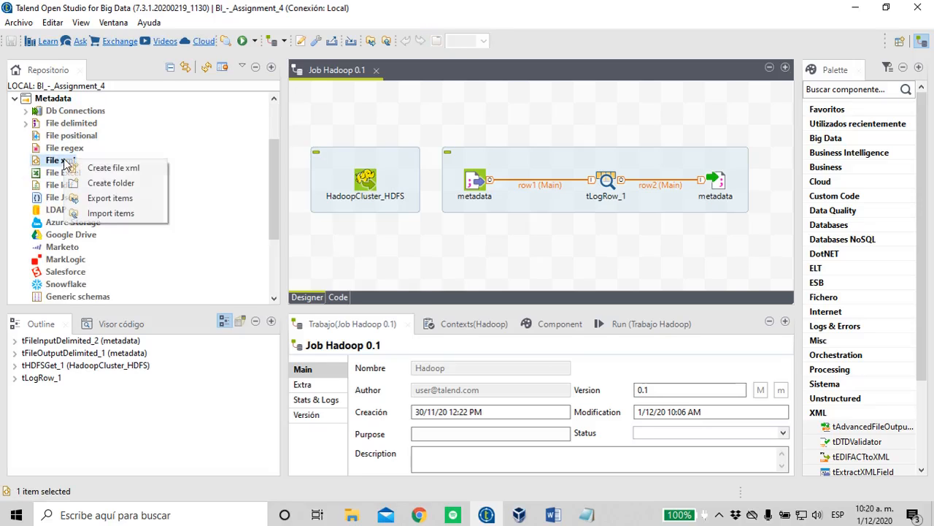
pyautogui.click(103, 171)
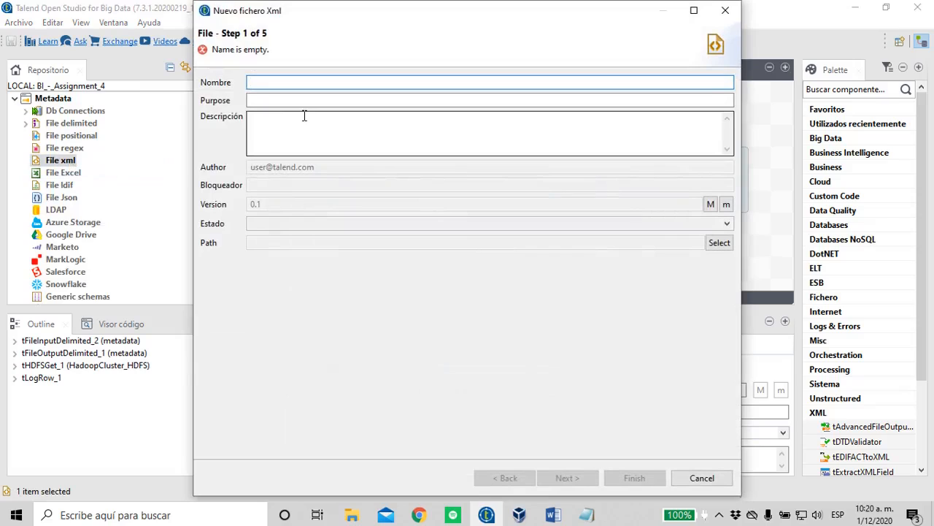
pyautogui.write('Posts')
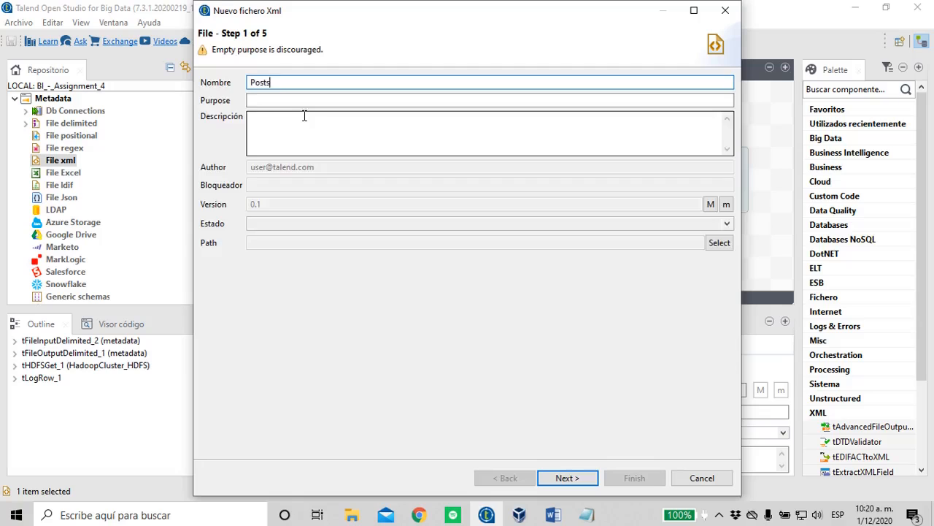
pyautogui.press('Return')
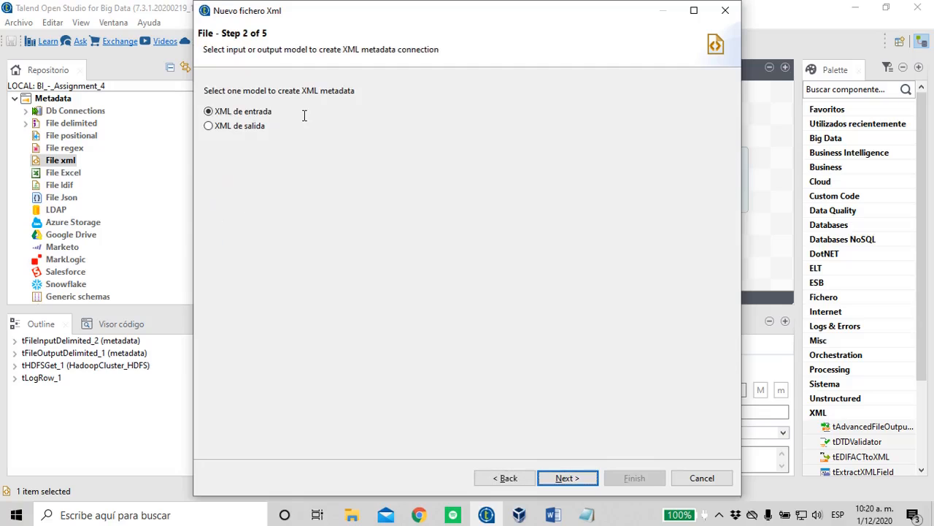
pyautogui.press('Return')
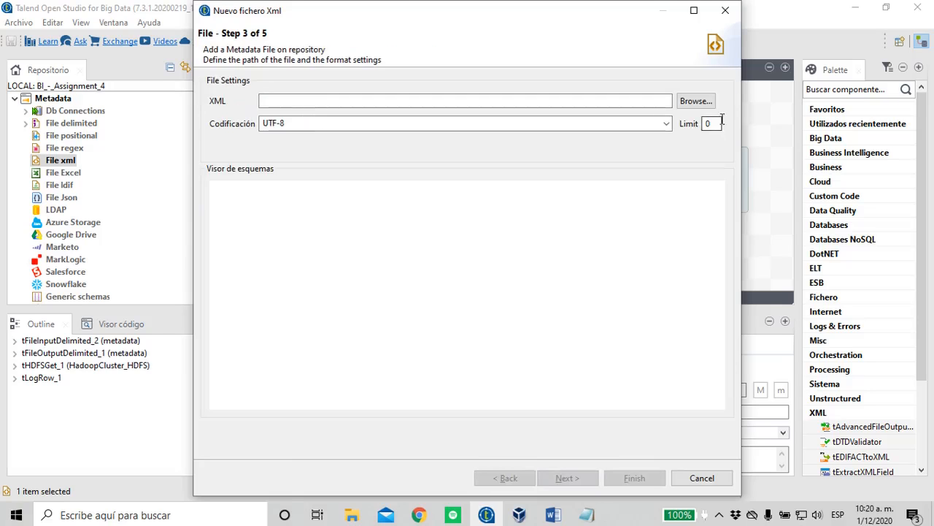
# Try to load Posts.xml from the stackoverflow.com-Posts folder as the XML metadata's source file, and cancel the wizard
pyautogui.click(703, 103)
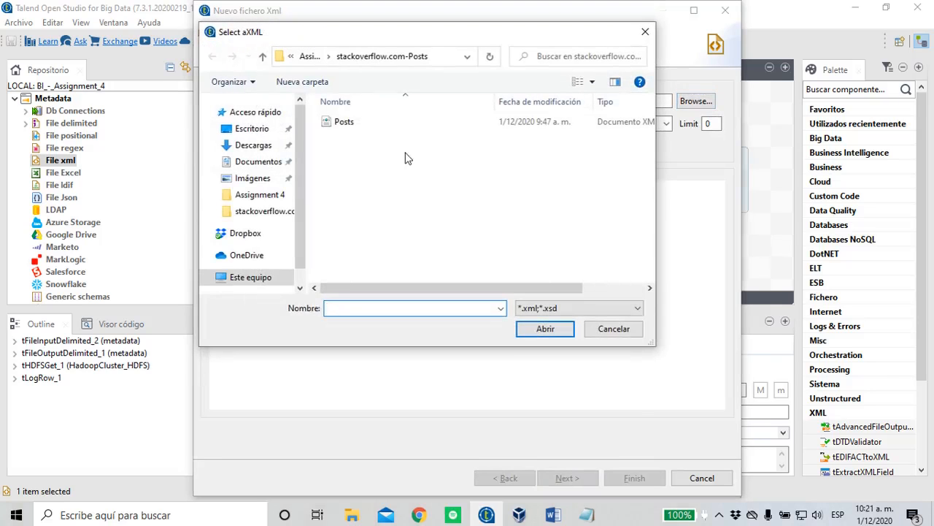
pyautogui.doubleClick(345, 124)
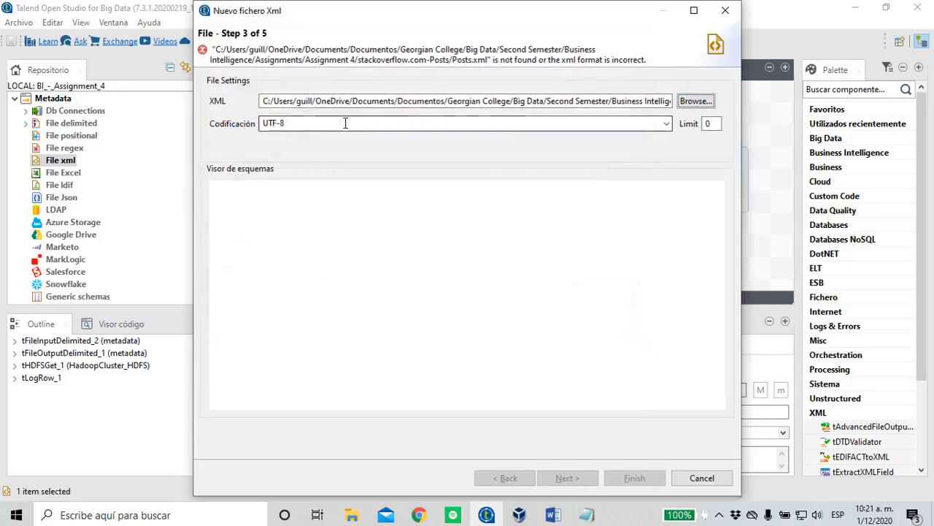
pyautogui.moveTo(646, 62); pyautogui.dragTo(570, 68)
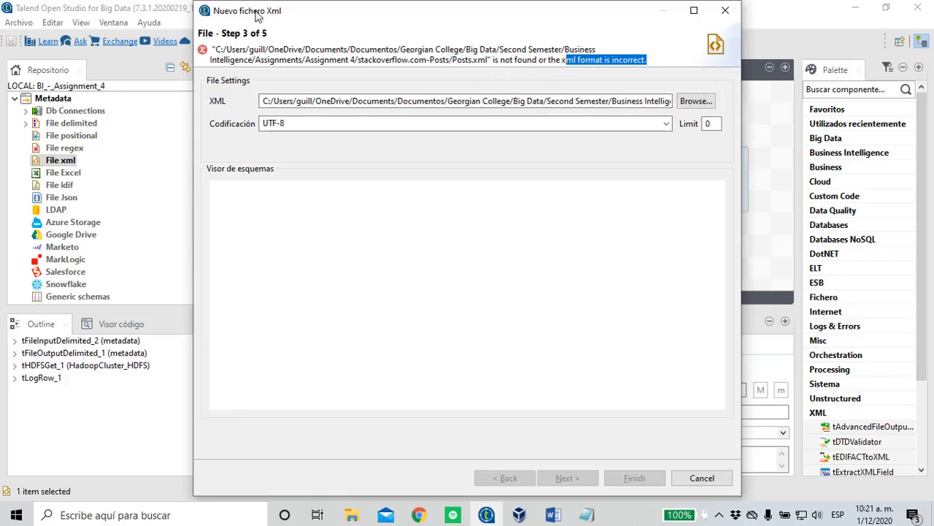
pyautogui.click(720, 479)
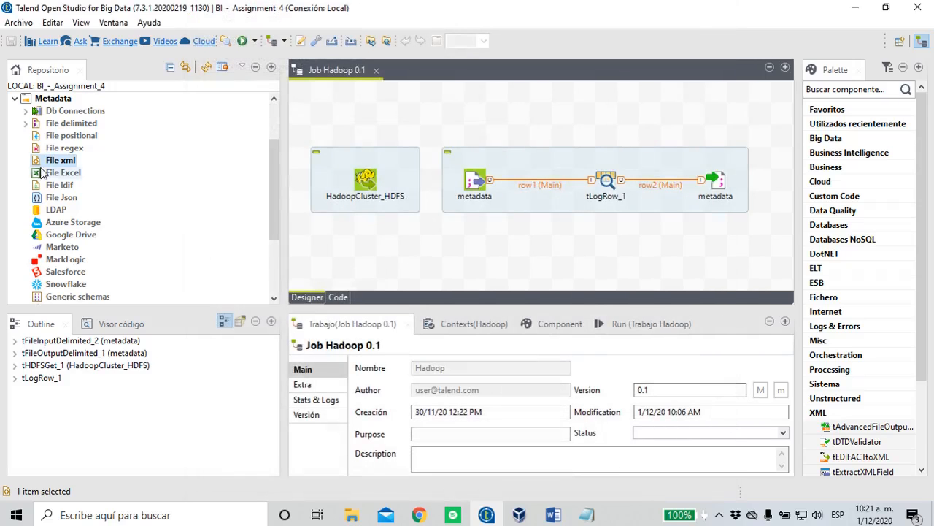
# Show the basic settings of the job's delimited input component, and switch to the Assignment 4 document in Word
pyautogui.click(468, 184)
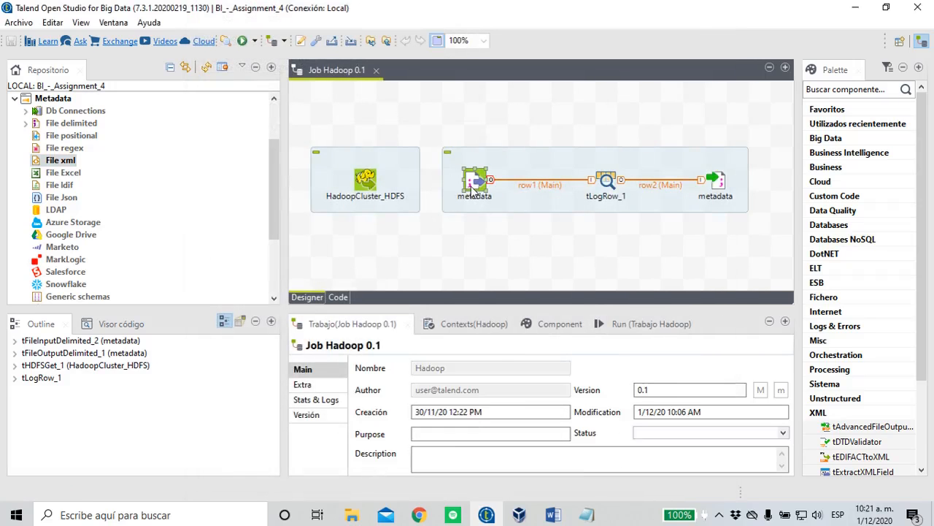
pyautogui.doubleClick(476, 188)
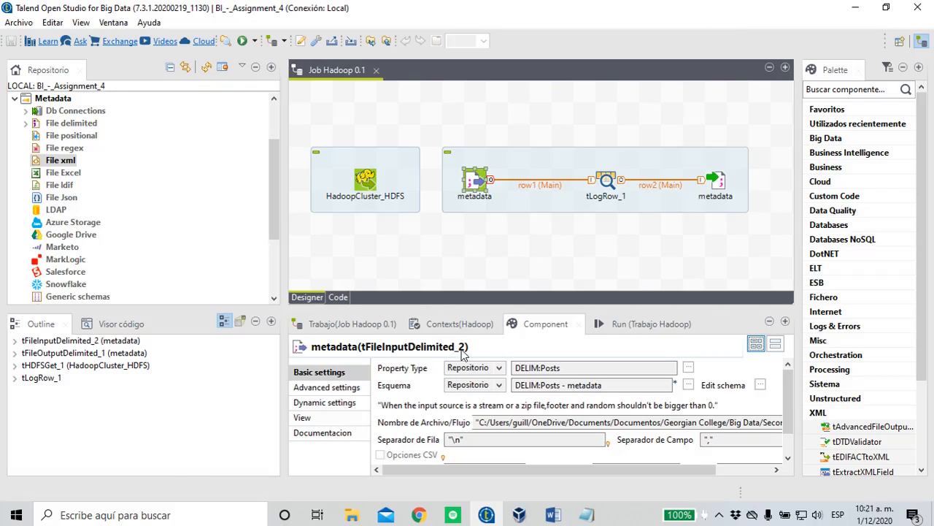
pyautogui.click(554, 516)
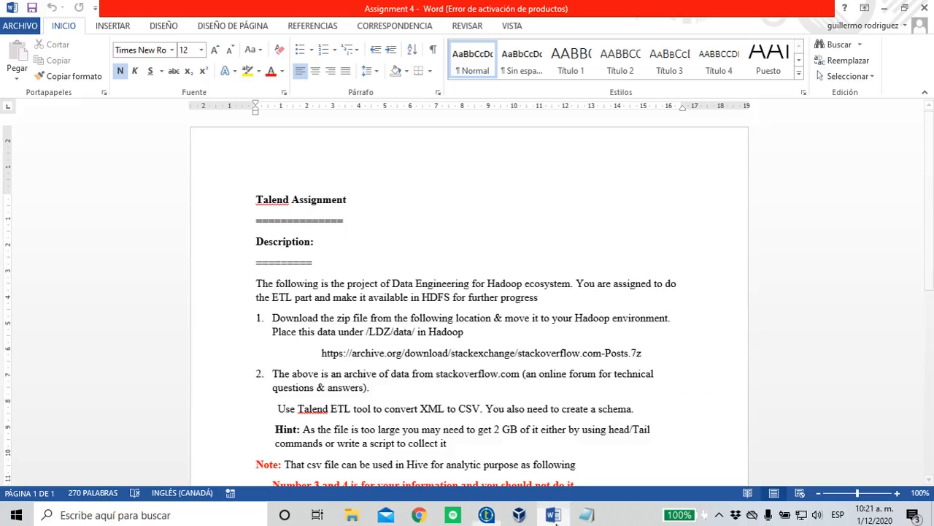